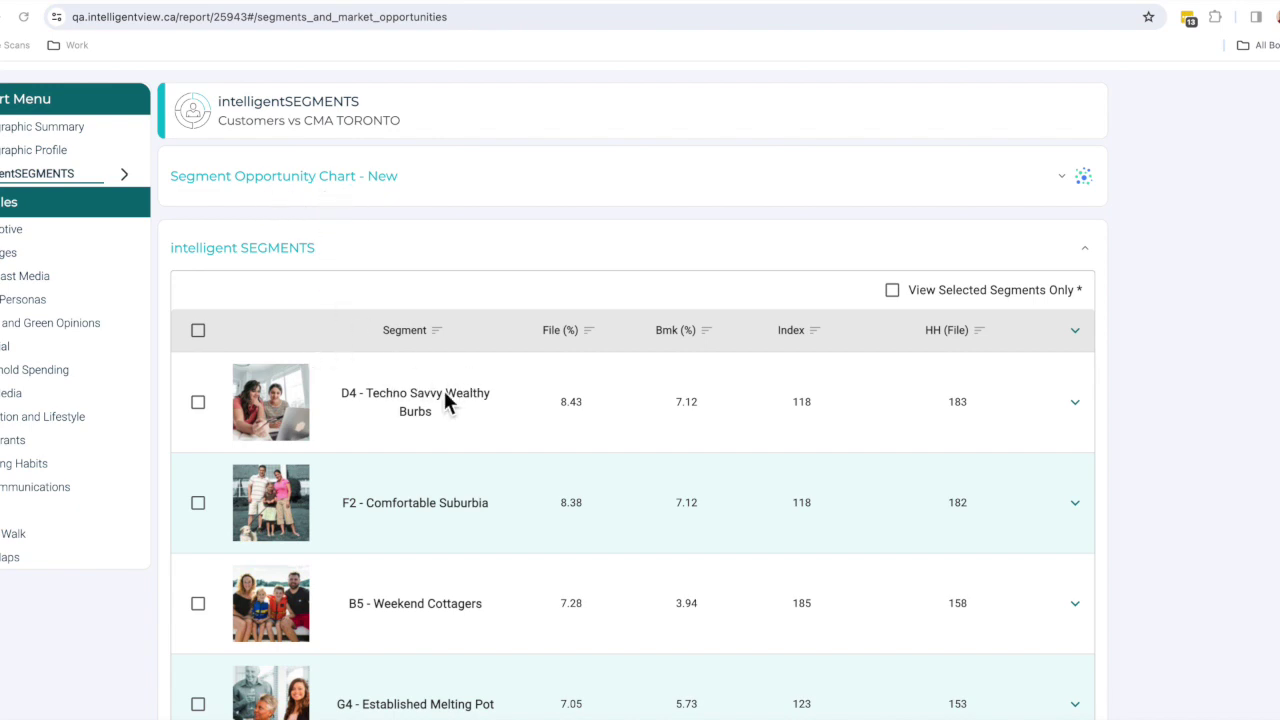
Step: Check the Sample Grocery Customer File entry in the uploaded files list and return to the sample report's intelligentSEGMENTS page
click(132, 6)
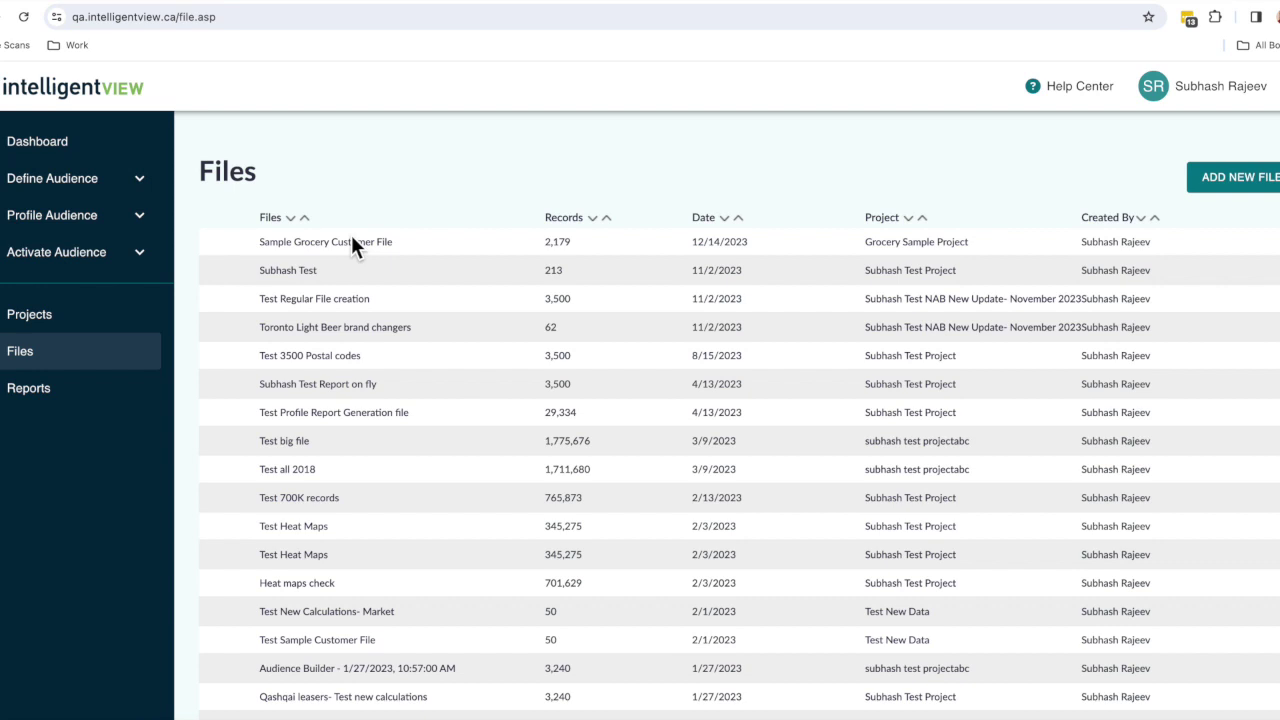
click(306, 6)
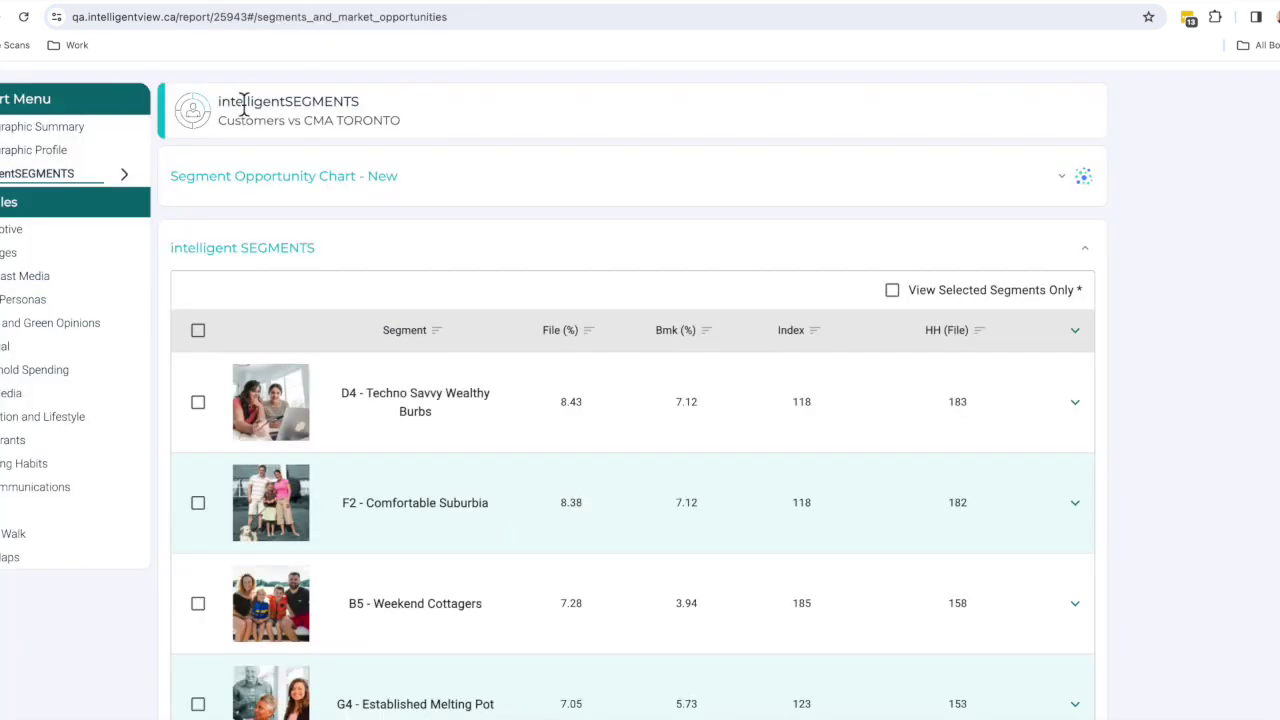
scroll(286, 141, up, 1)
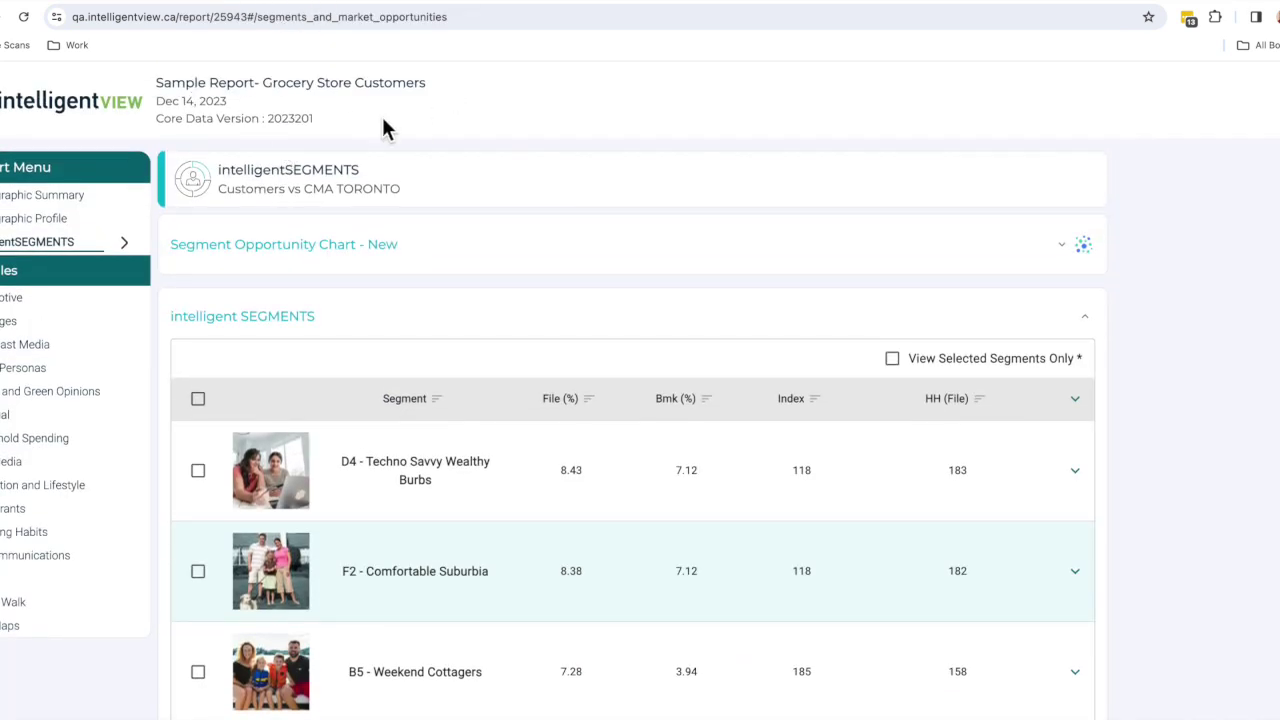
click(175, 5)
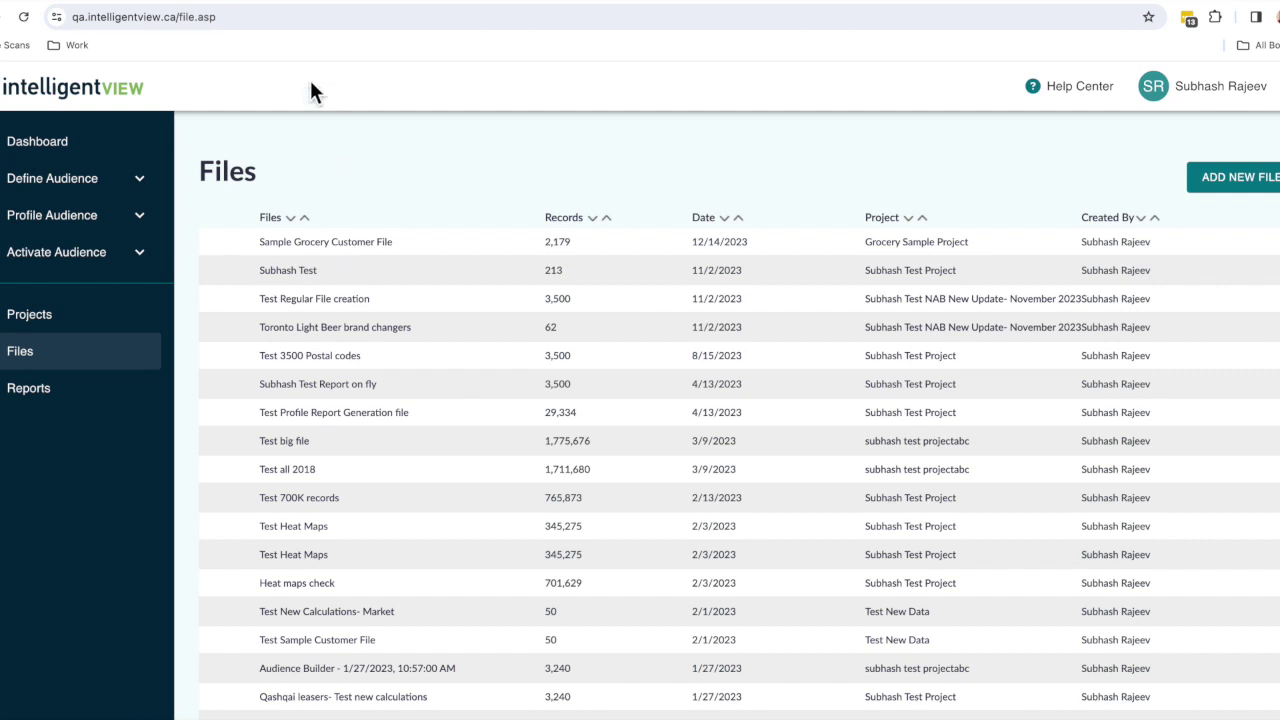
click(288, 5)
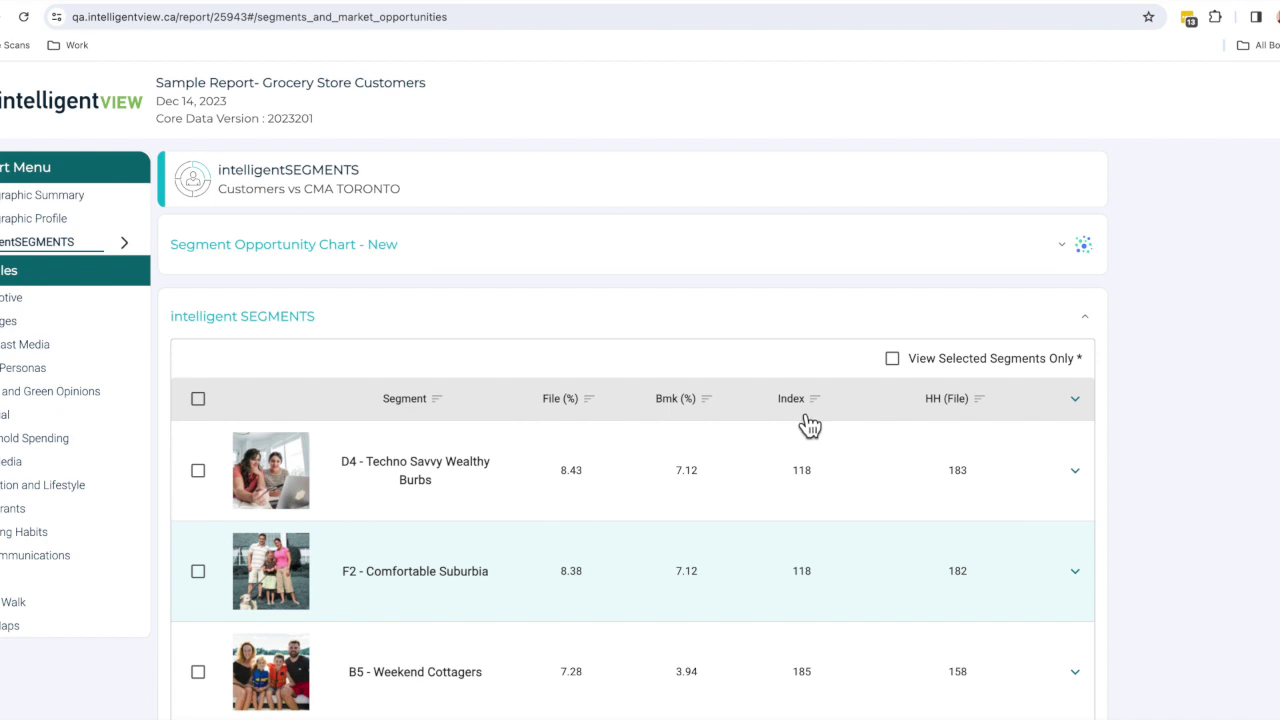
Step: Sort the segments table by benchmark percentage, and finally by file percentage in descending order
click(594, 414)
click(597, 422)
click(703, 423)
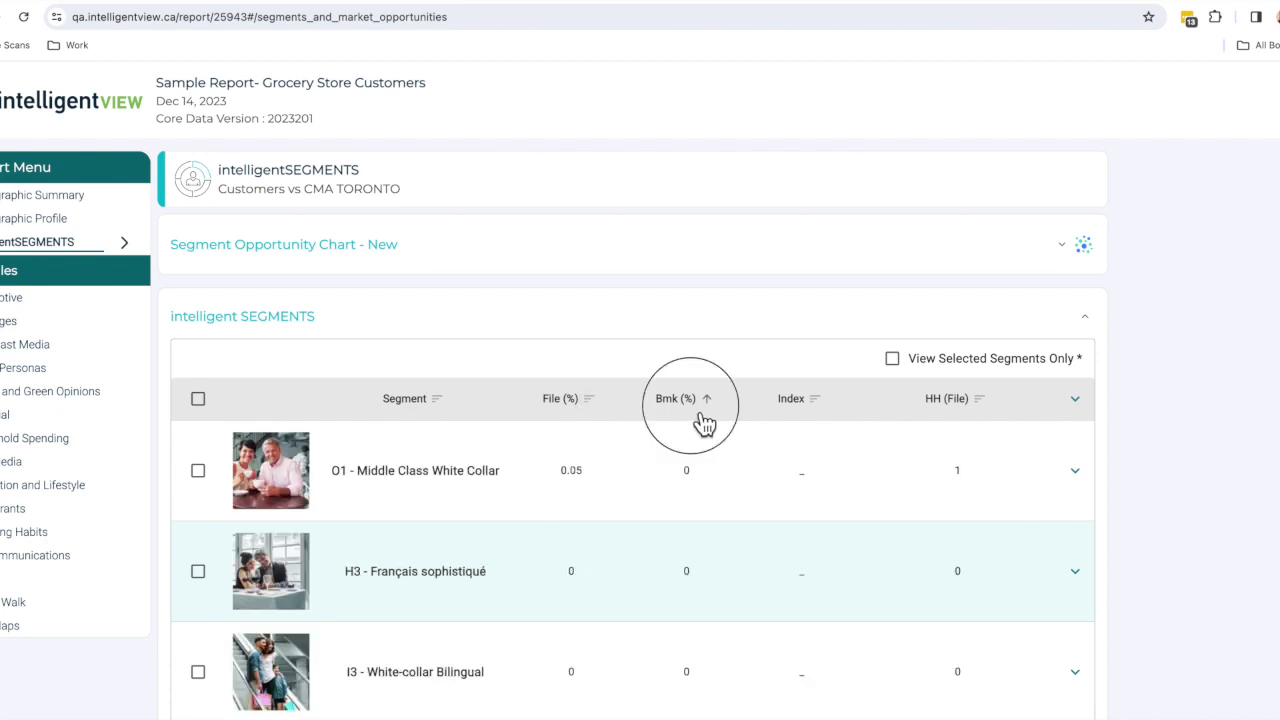
click(704, 422)
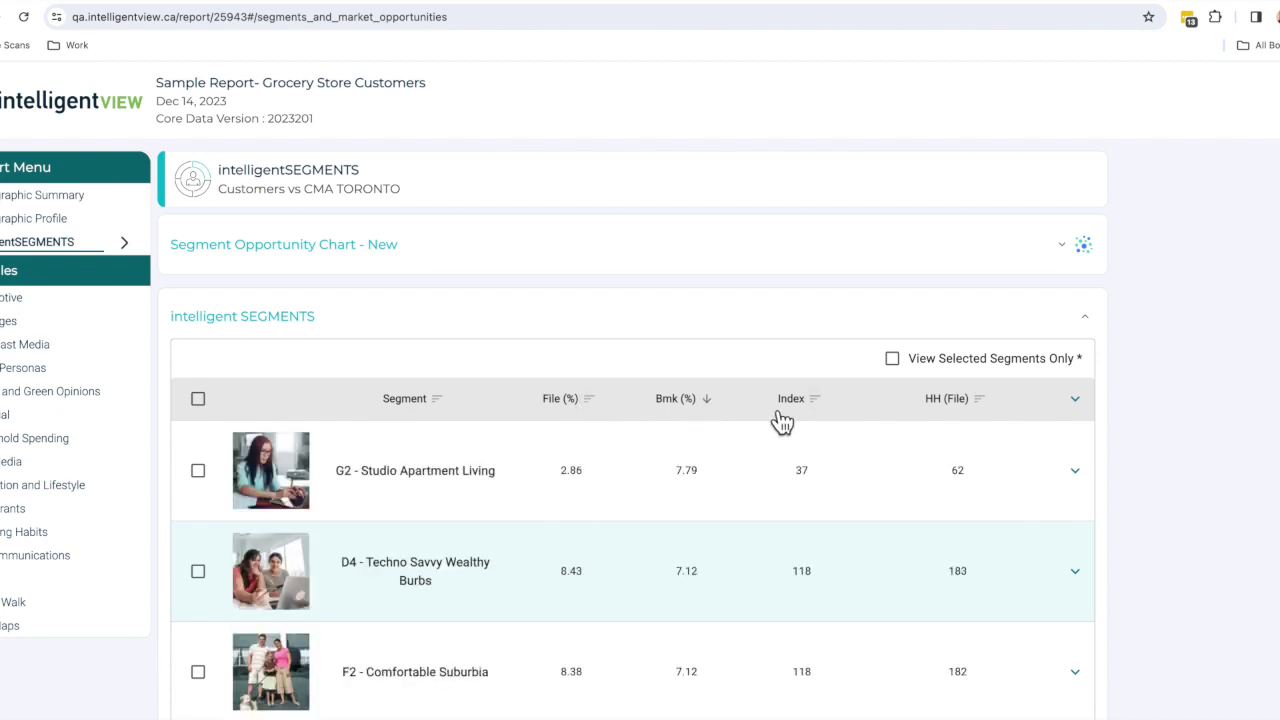
click(596, 422)
click(597, 422)
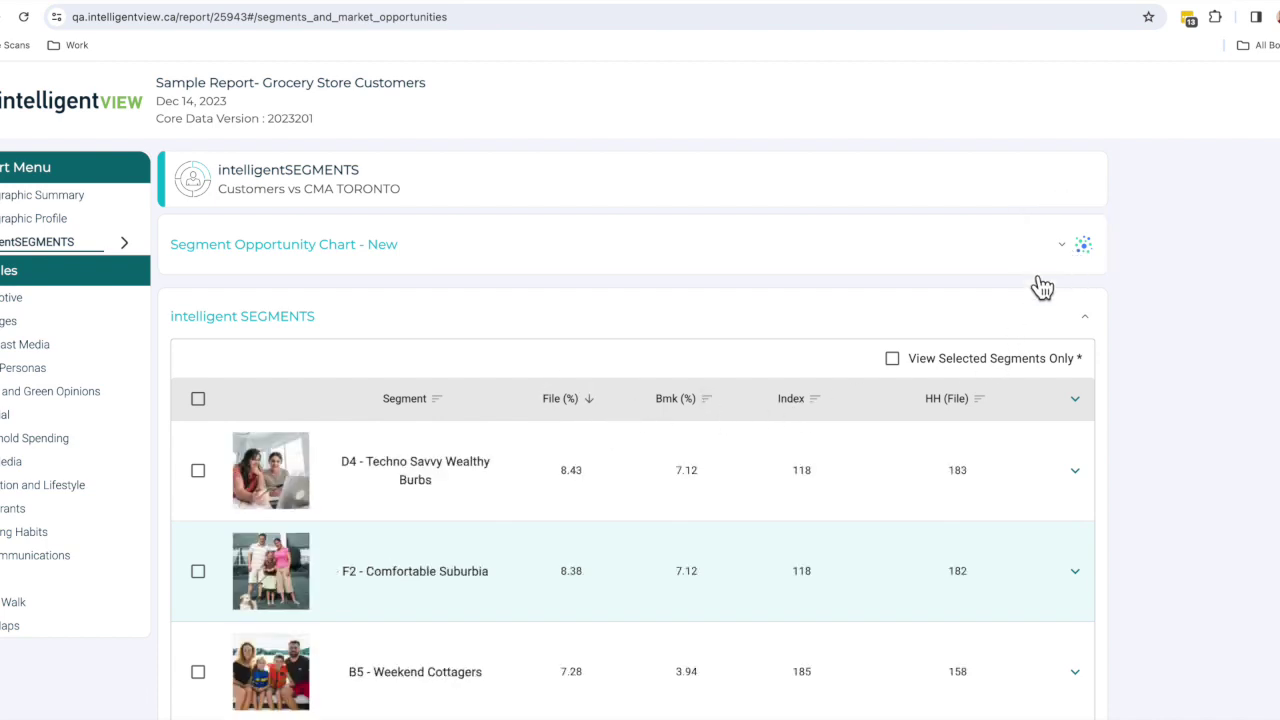
Step: Expand the Segment Opportunity Chart on the intelligentSEGMENTS page
click(1040, 262)
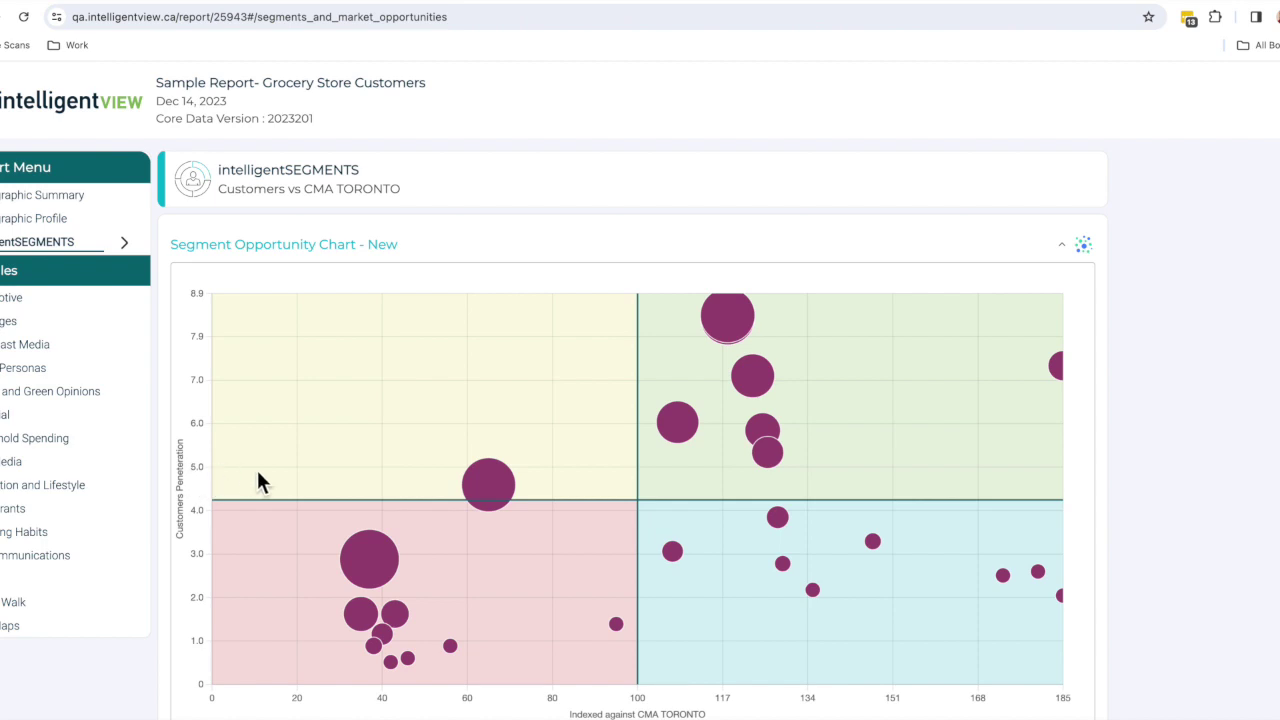
click(740, 318)
scroll(466, 540, down, 1)
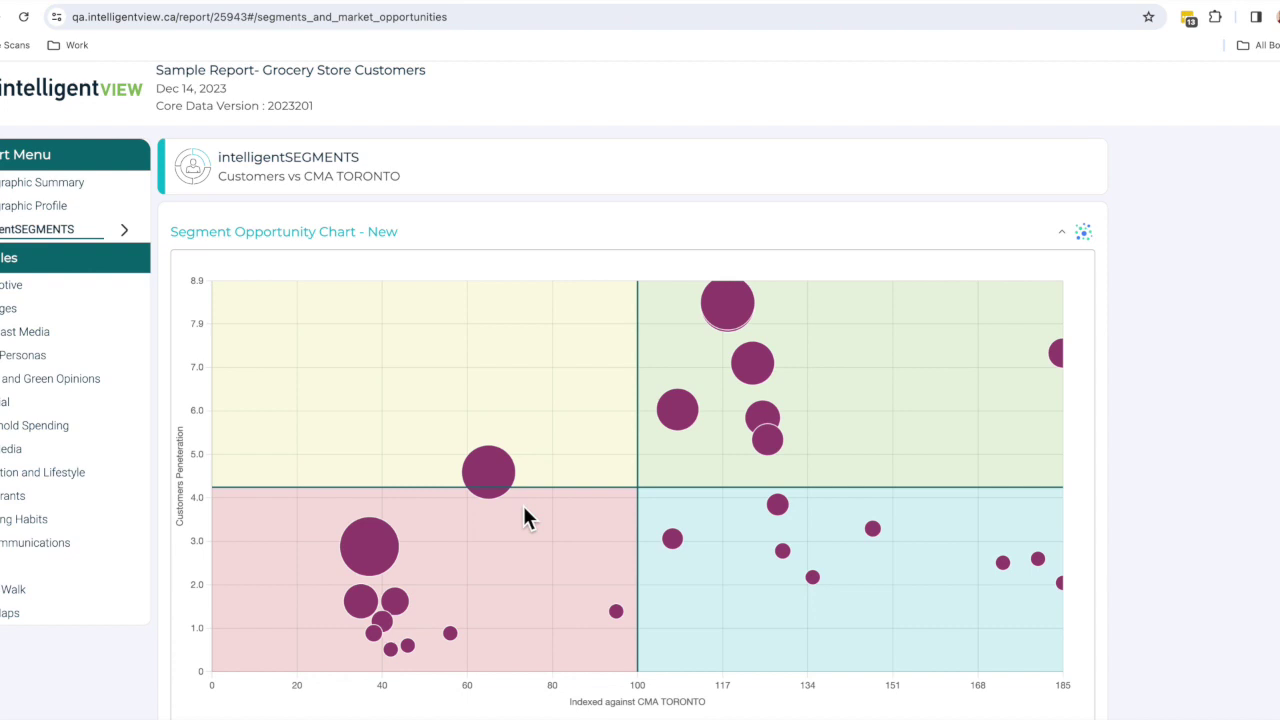
Step: Examine the segment details behind individual chart bubbles and the descriptions of the four quadrants
mouse_move(1060, 360)
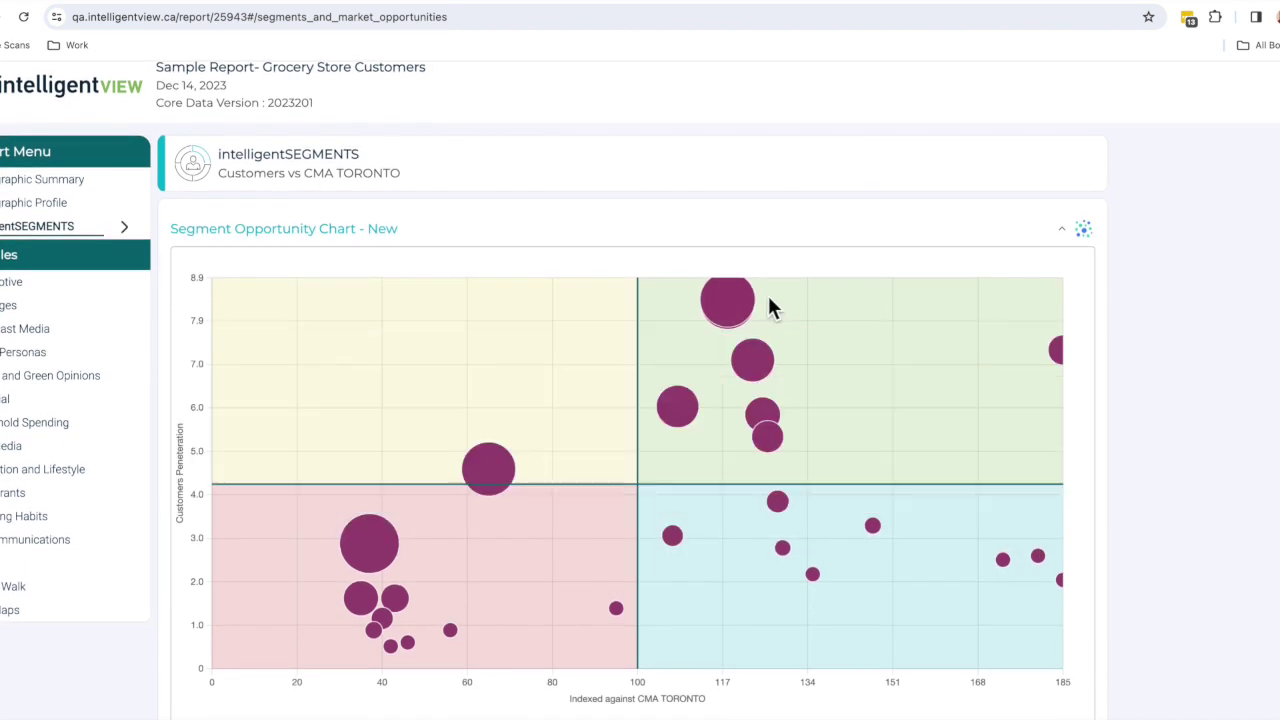
mouse_move(752, 318)
mouse_move(789, 550)
mouse_move(690, 423)
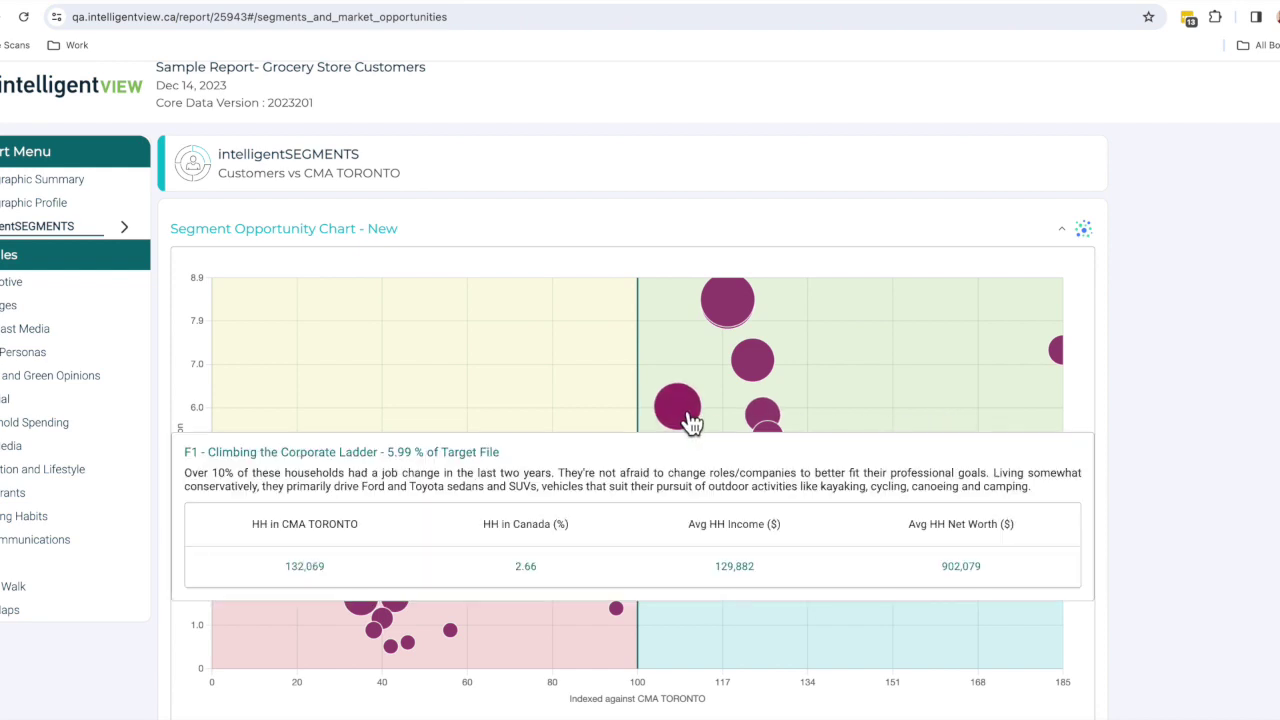
scroll(621, 435, down, 3)
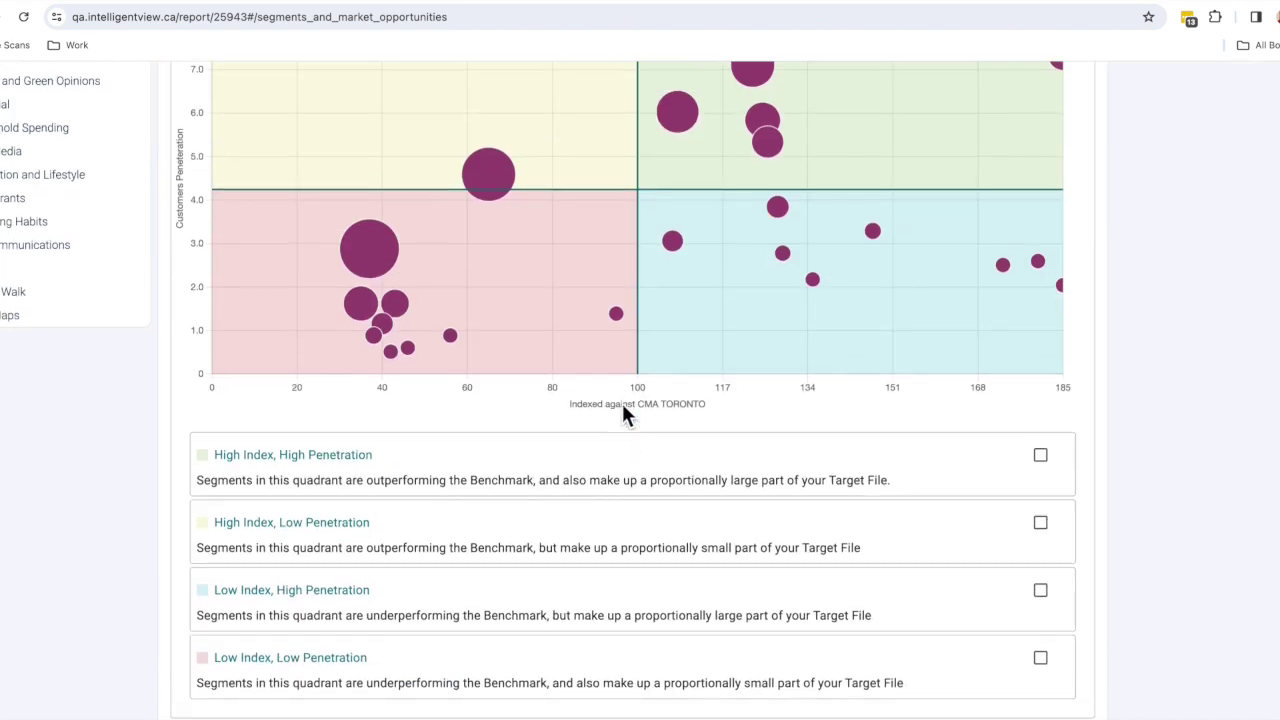
scroll(690, 210, up, 1)
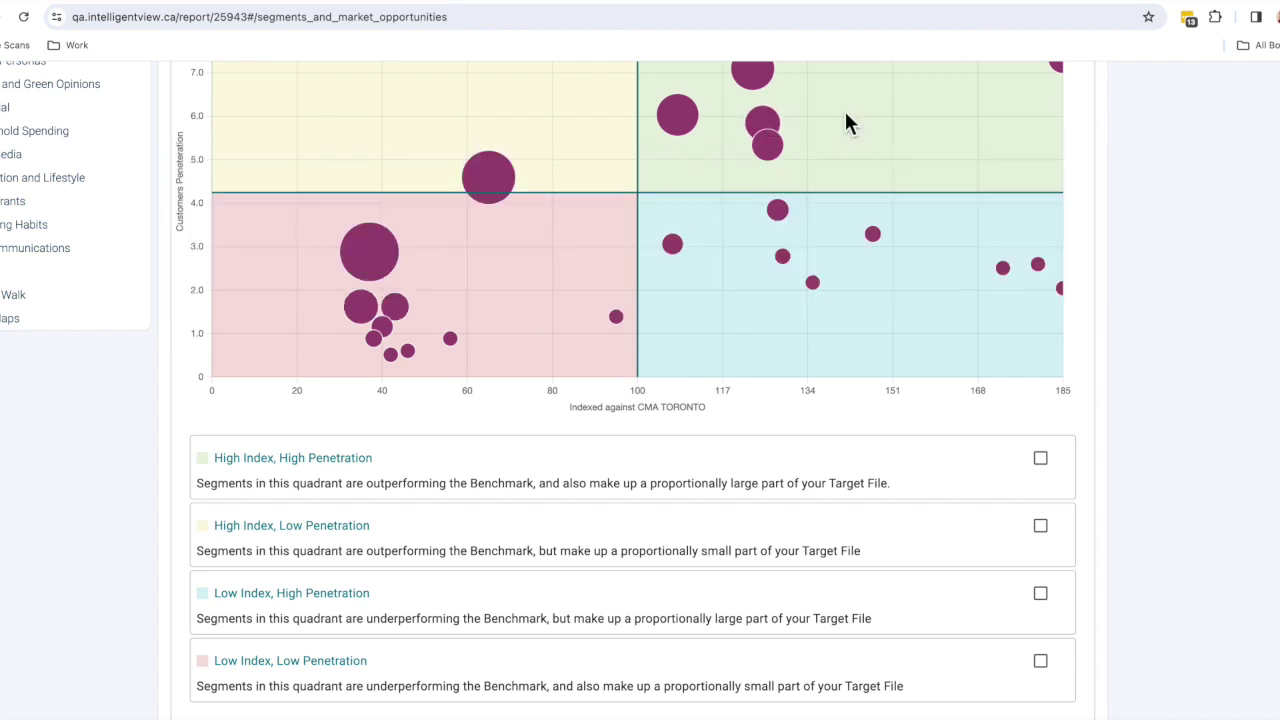
scroll(846, 117, up, 2)
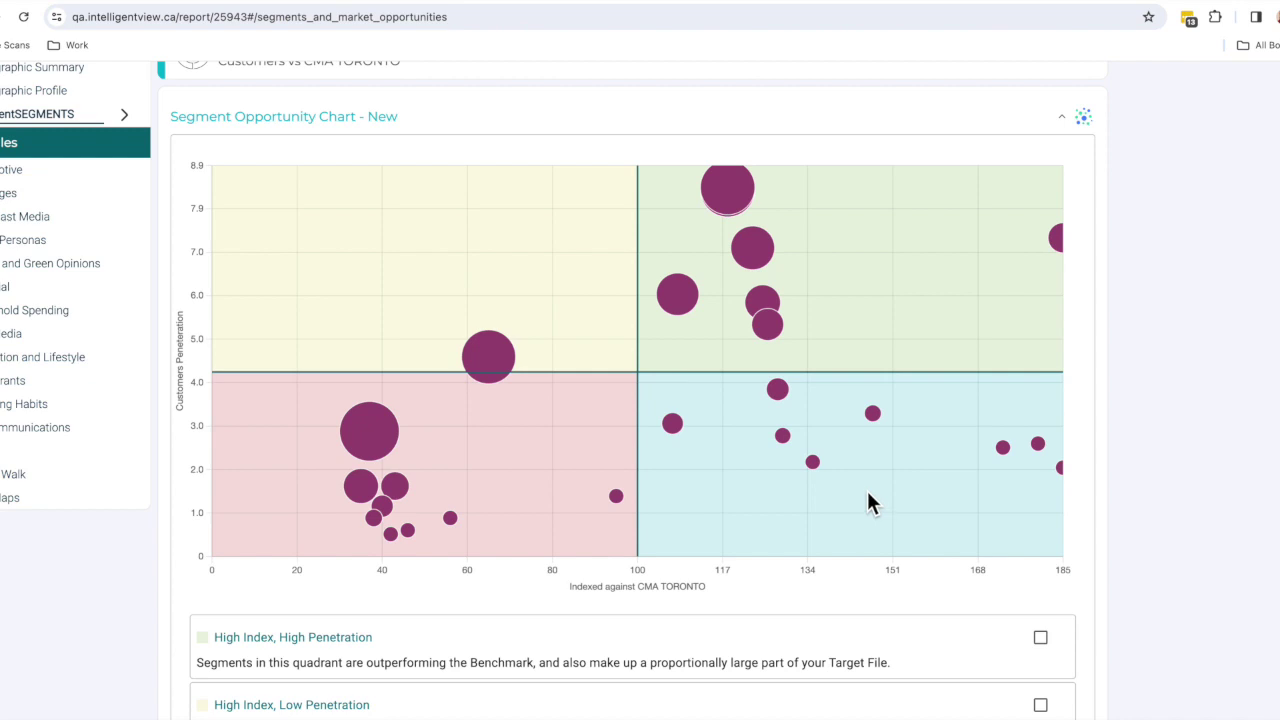
Step: Try selecting every segment in the High Index, High Penetration quadrant, and clear that selection
click(1041, 640)
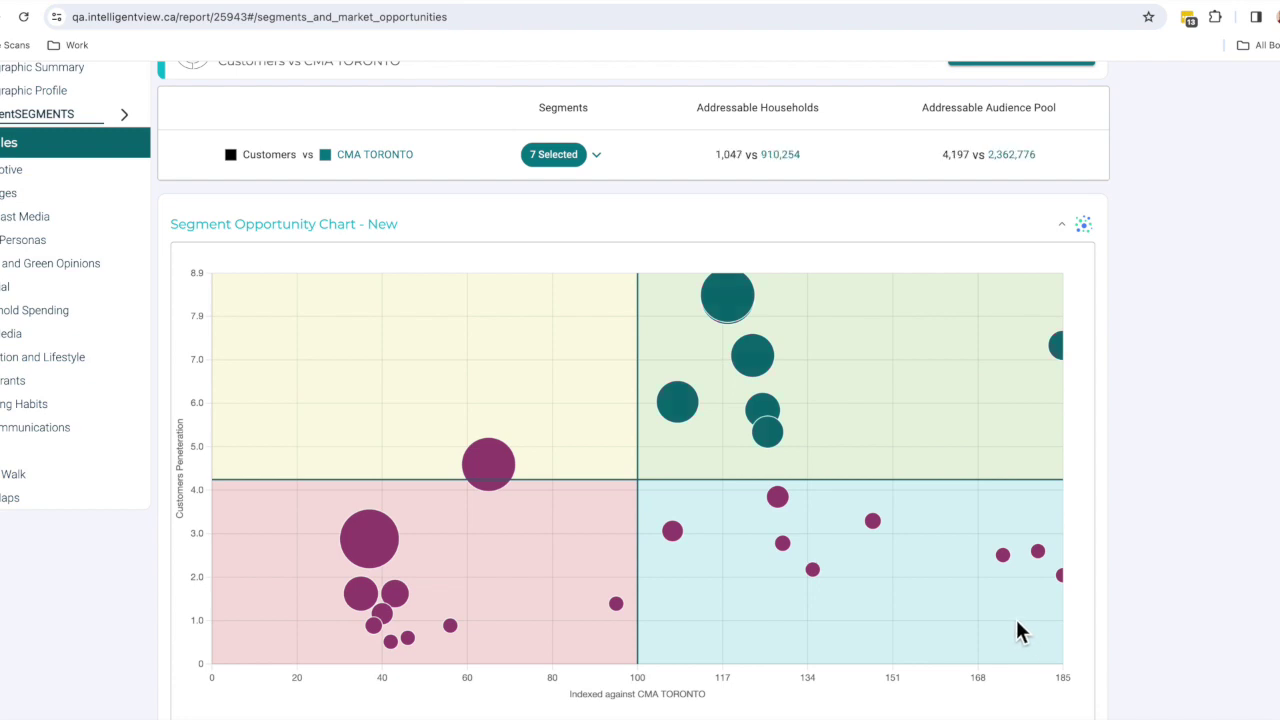
scroll(1019, 630, down, 1)
click(1045, 700)
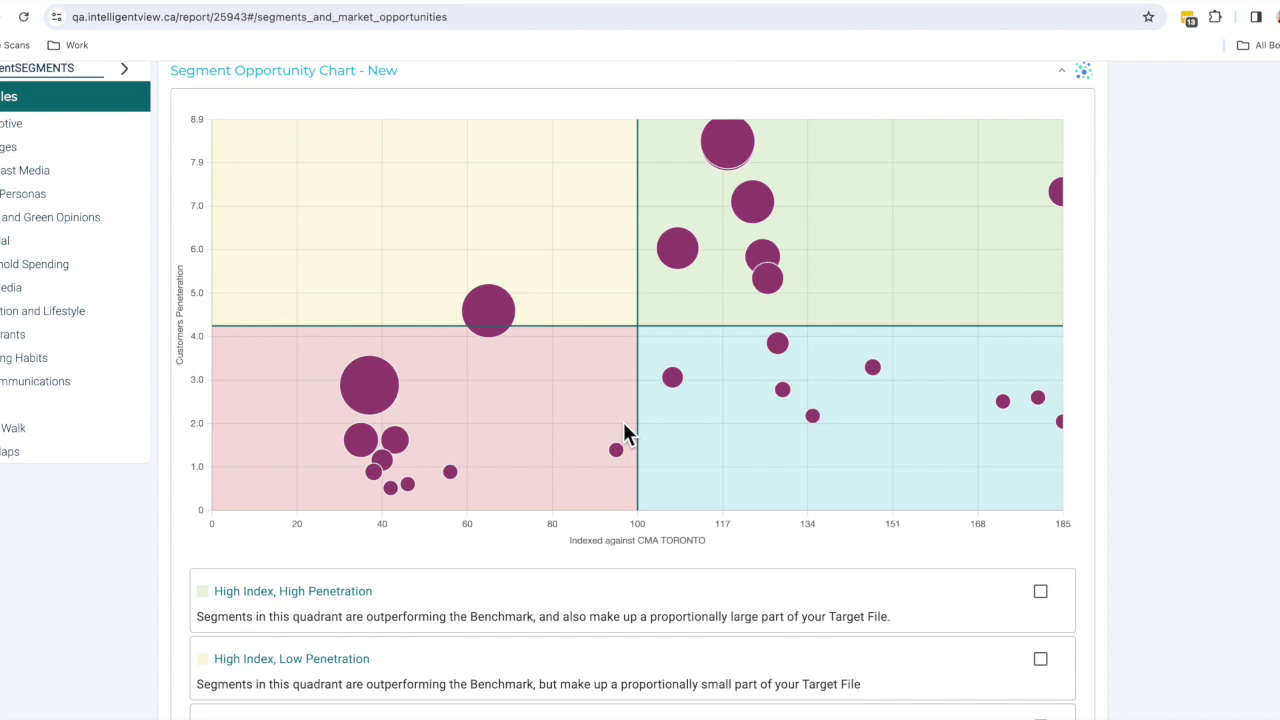
Step: View the list of uploaded files and return to the Segment Opportunity Chart
click(112, 2)
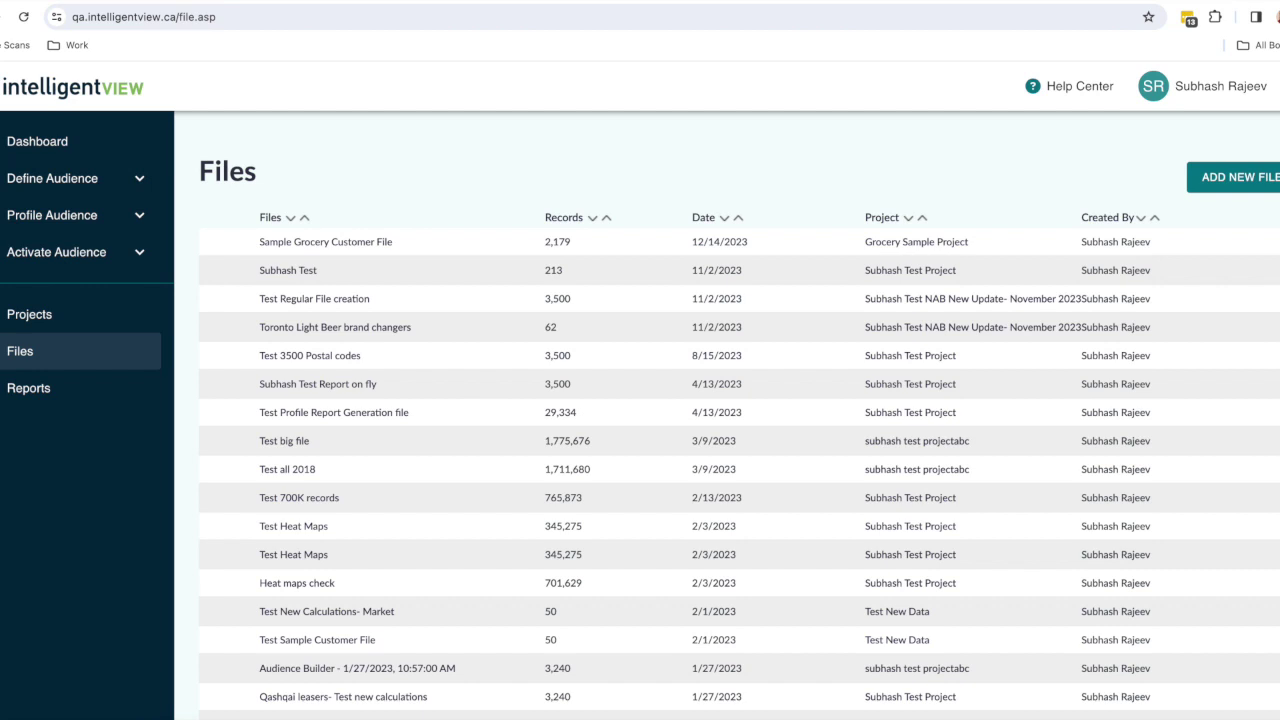
click(345, 3)
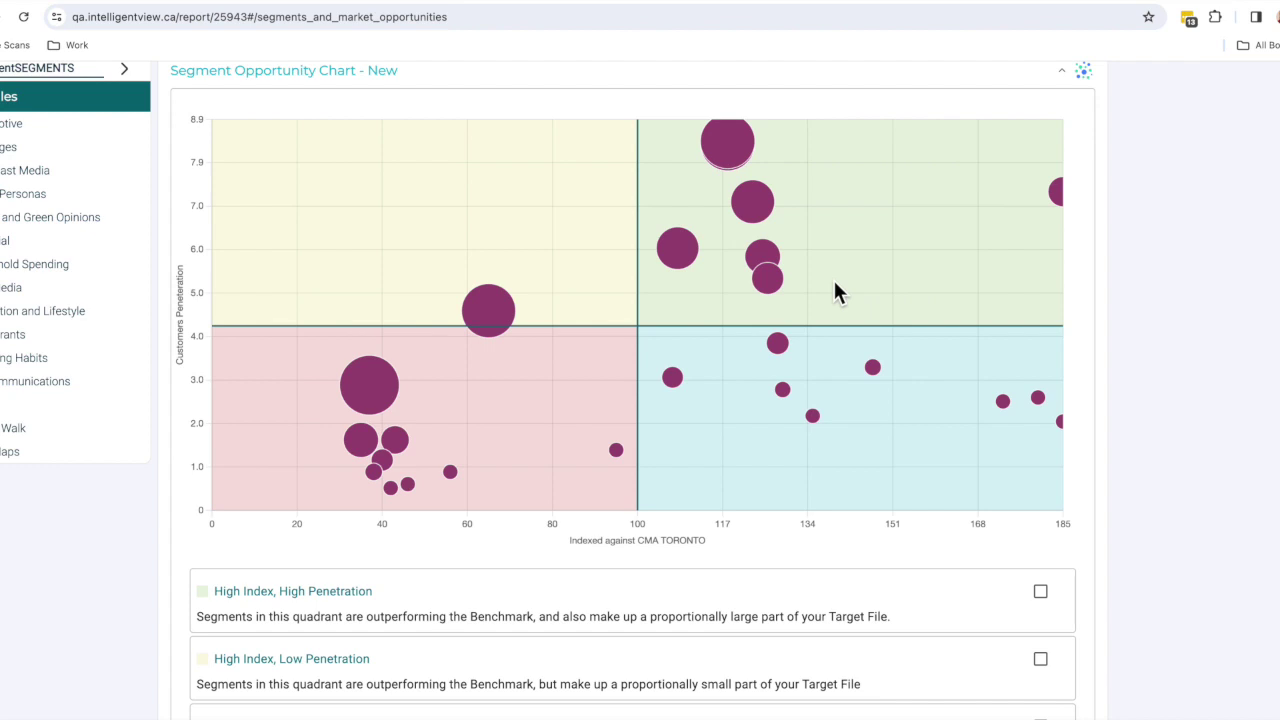
Step: Select the F2 - Comfortable Suburbia and D4 - Techno Savvy Wealthy Burbs segments in the opportunity chart
mouse_move(743, 160)
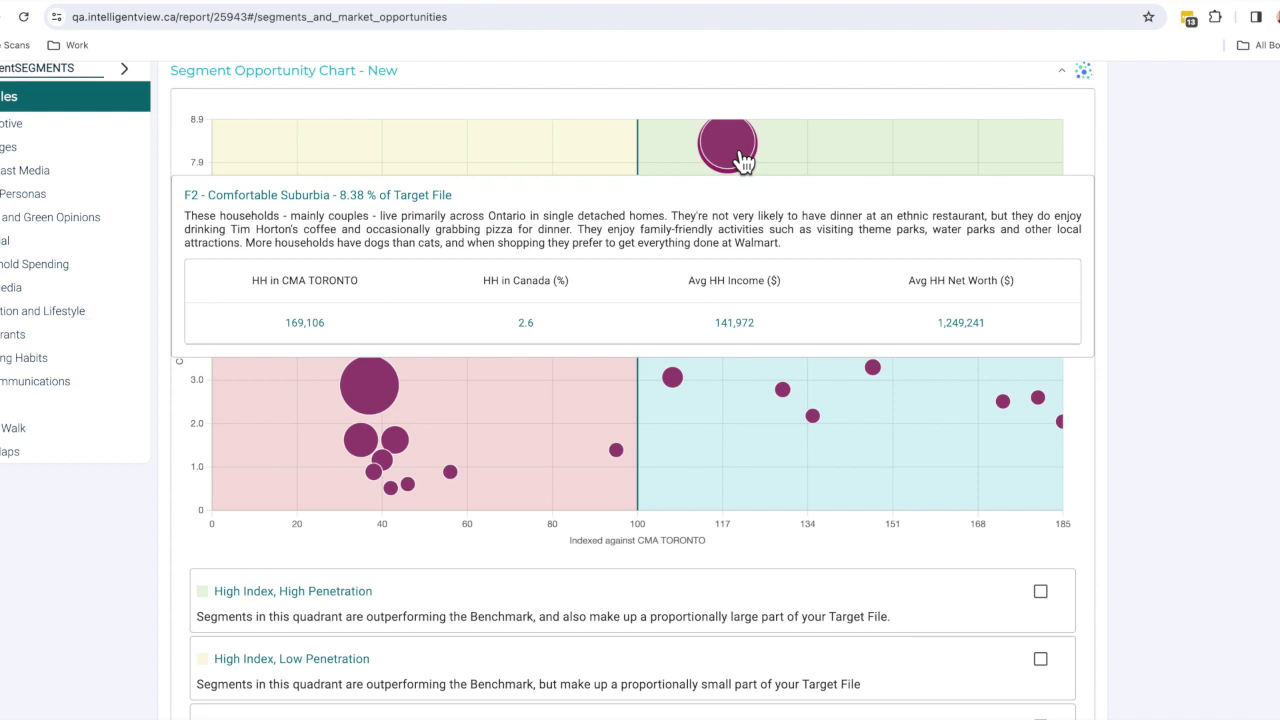
click(741, 160)
scroll(738, 180, up, 1)
click(743, 251)
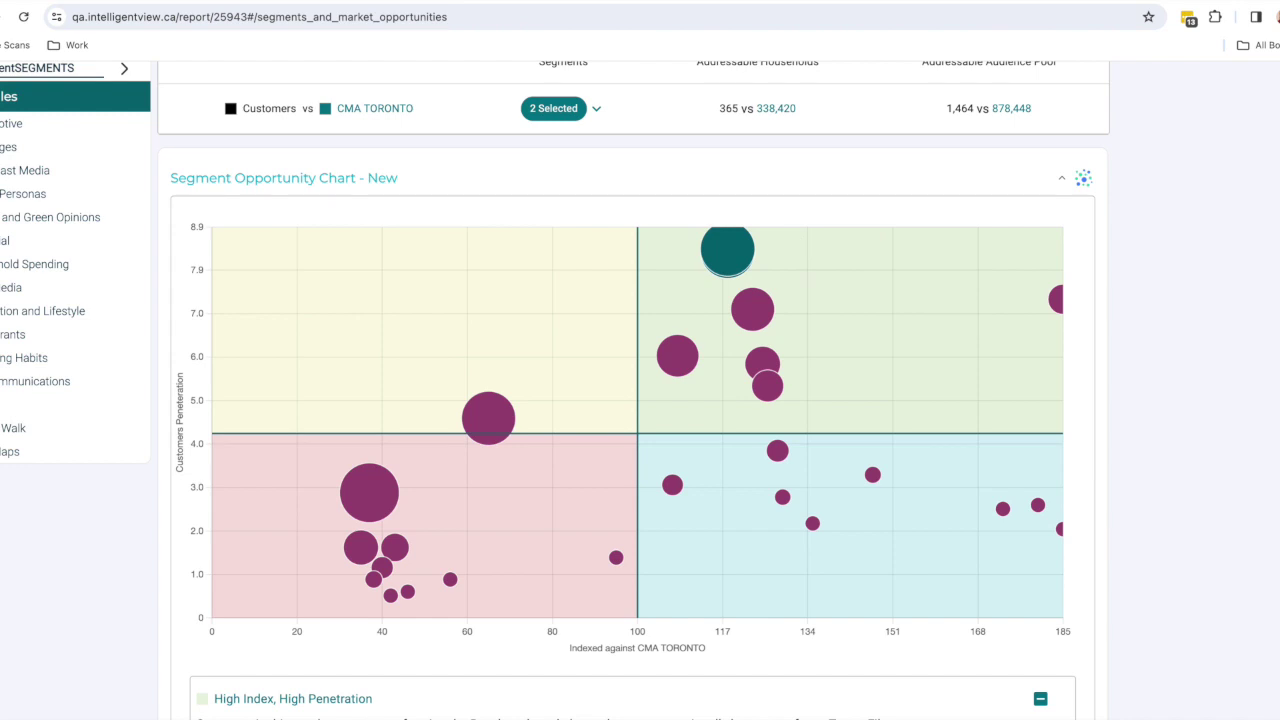
Step: Open the audience extraction from the benchmark for the selected segments, and cancel it
scroll(880, 432, up, 1)
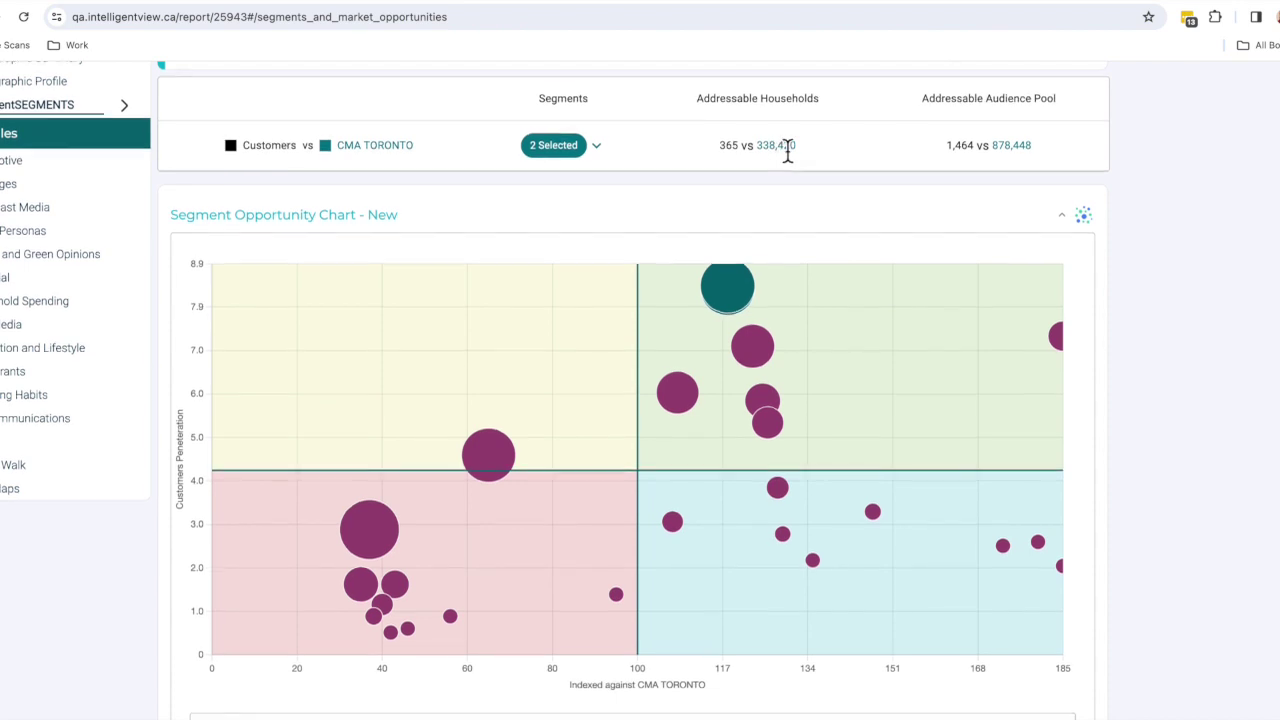
scroll(900, 170, up, 4)
click(1044, 179)
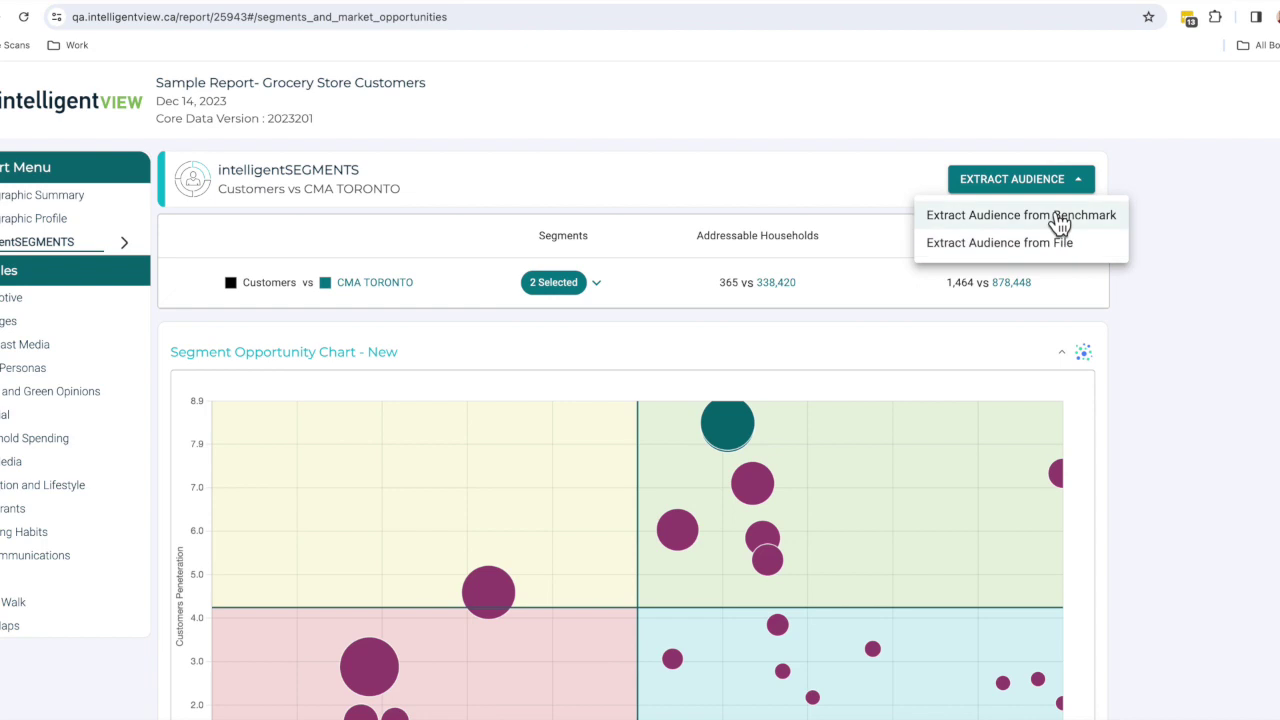
click(990, 240)
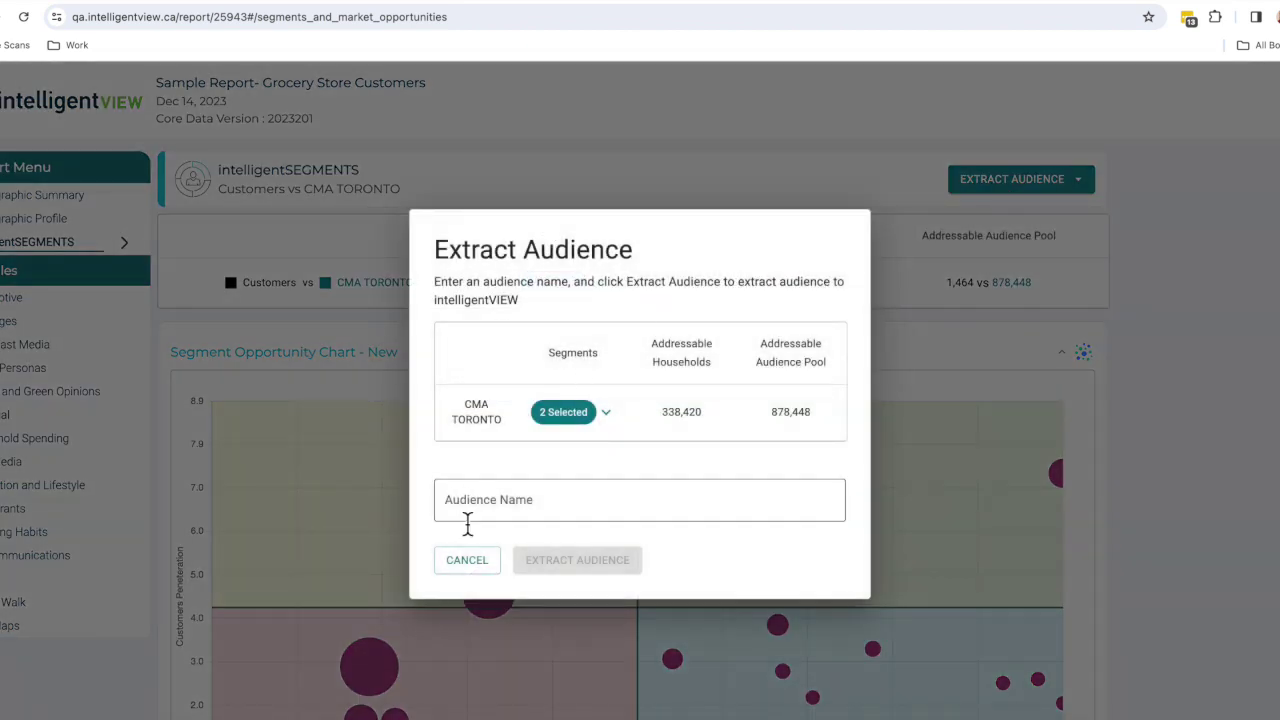
click(470, 580)
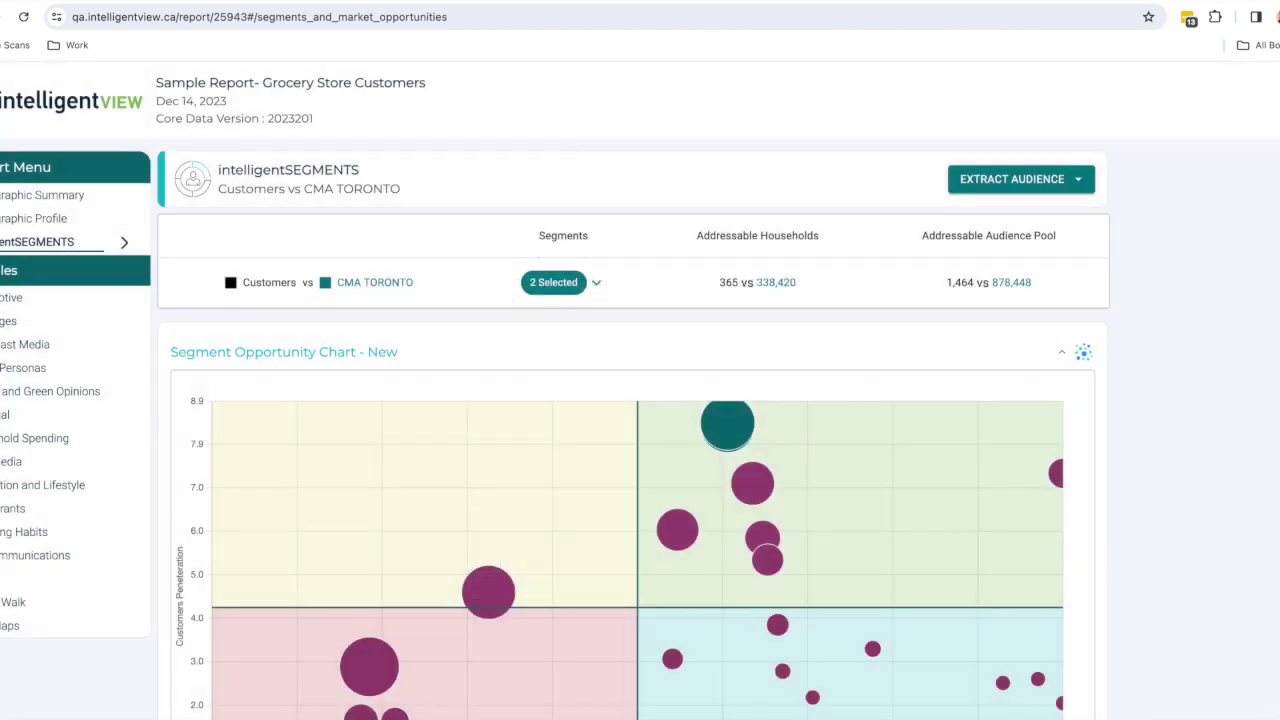
Step: View the segment selector of the Carrier Walk report and return to intelligentSEGMENTS
click(8, 606)
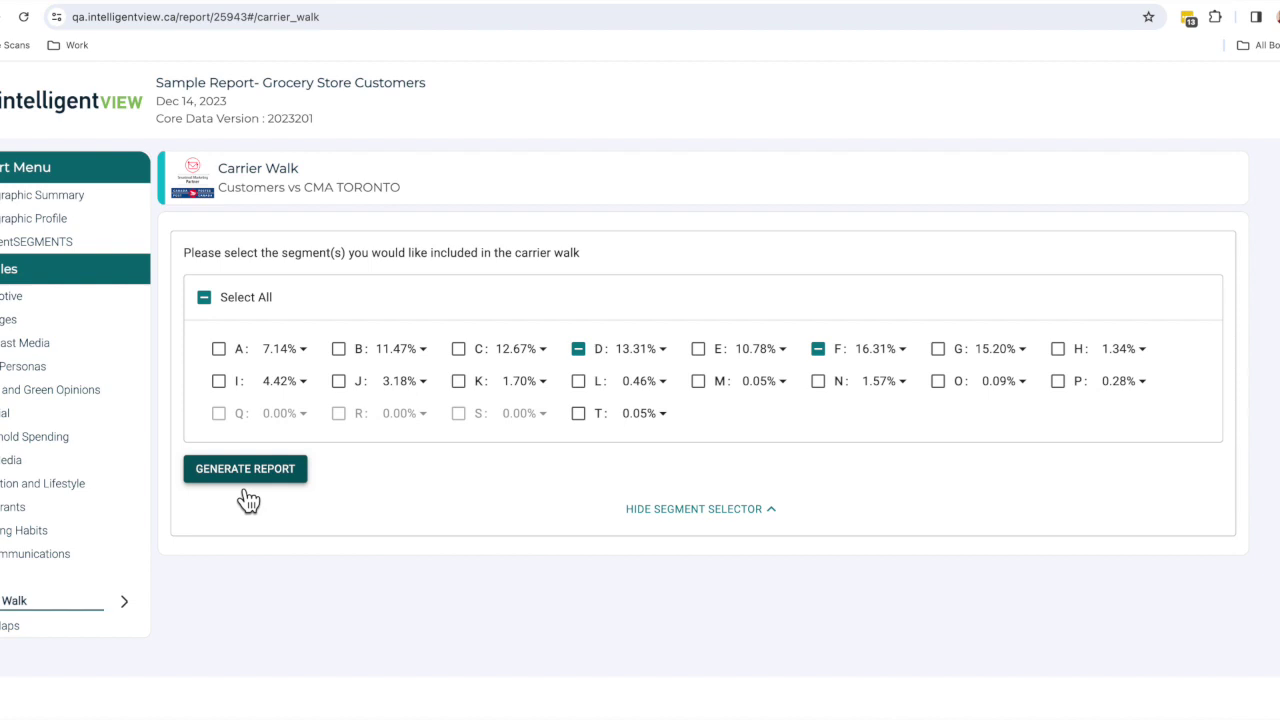
click(57, 248)
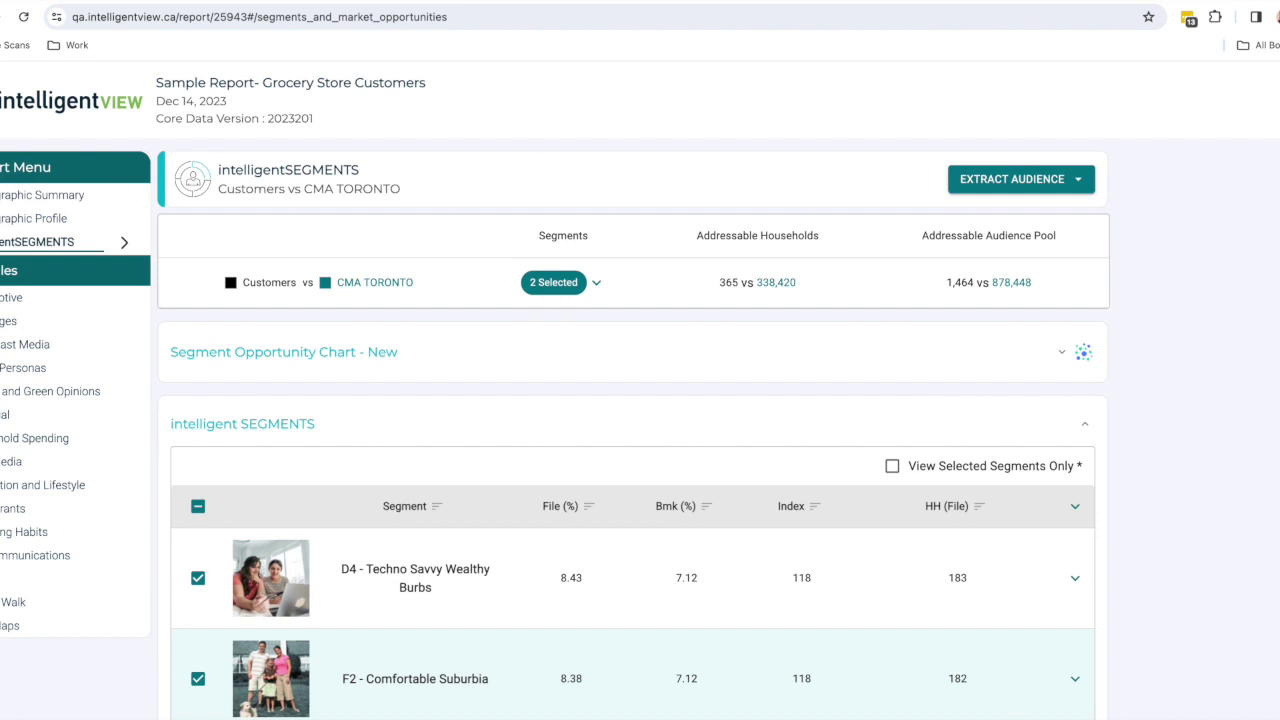
Step: Reopen the Segment Opportunity Chart and examine the details of segments across its quadrants, including Studio Apartment Living and Big City Elite
click(1074, 355)
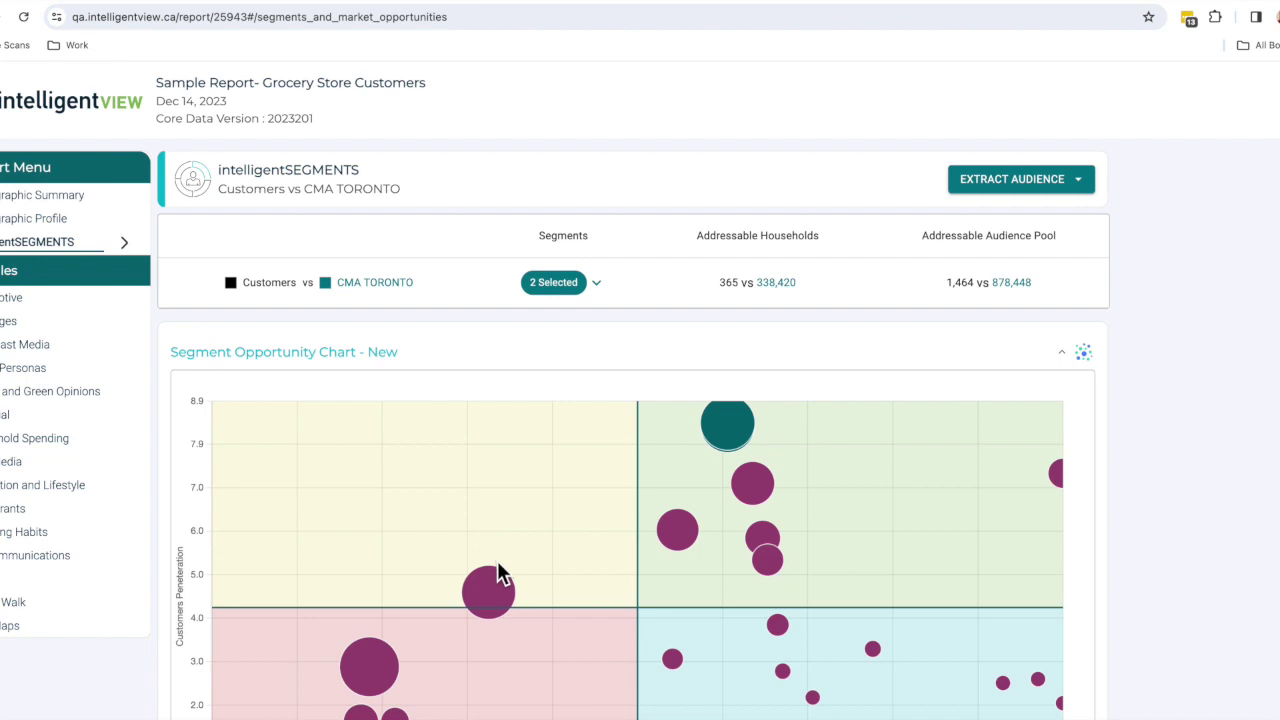
scroll(500, 575, down, 2)
mouse_move(500, 429)
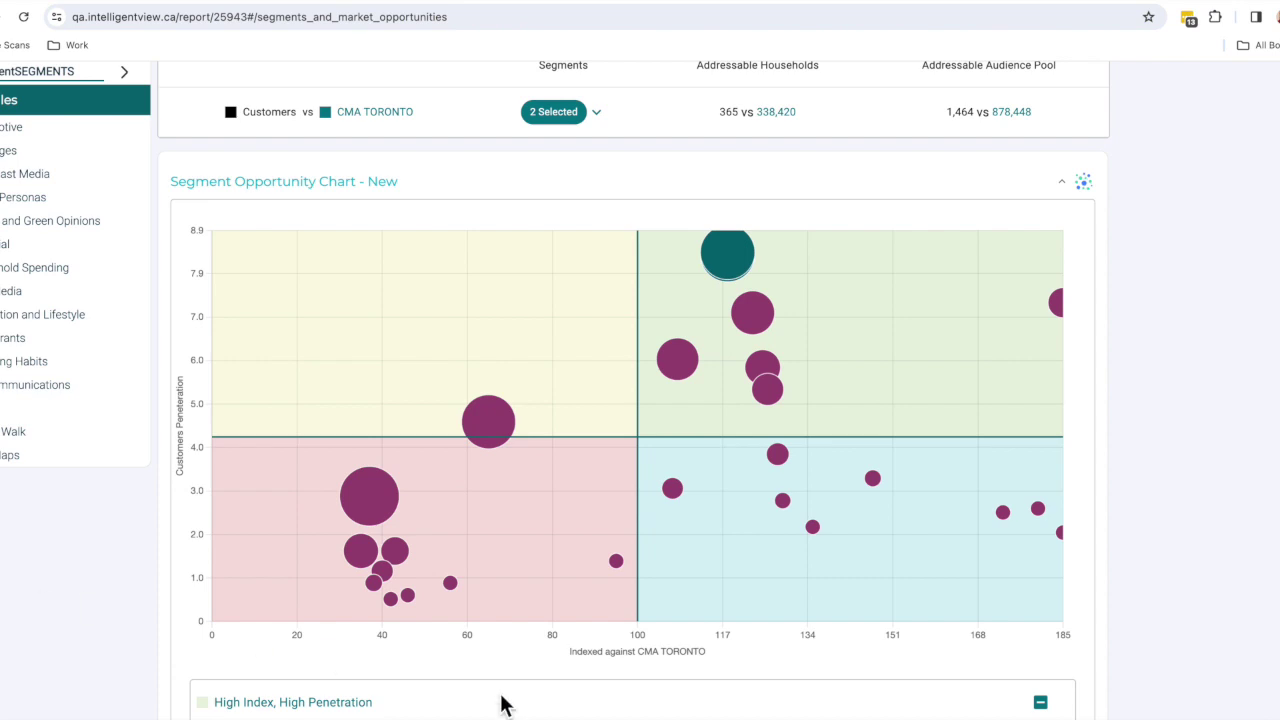
scroll(528, 570, down, 1)
mouse_move(399, 484)
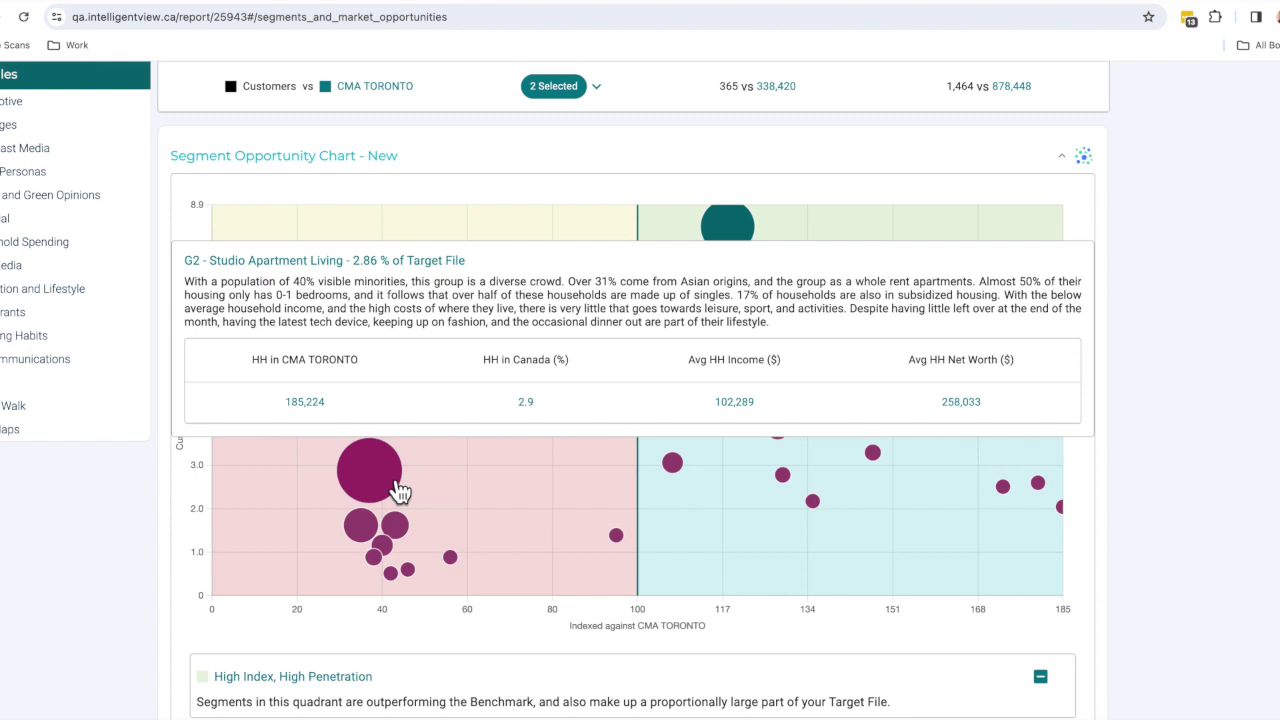
mouse_move(732, 228)
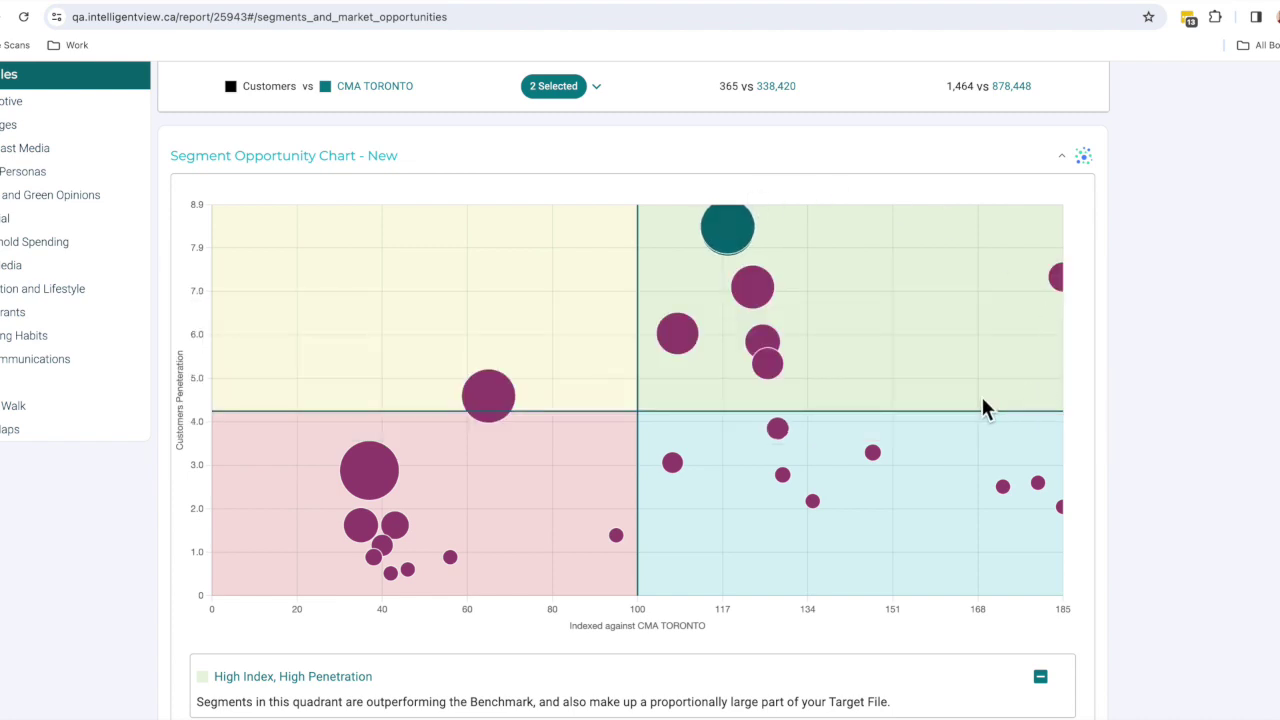
mouse_move(800, 446)
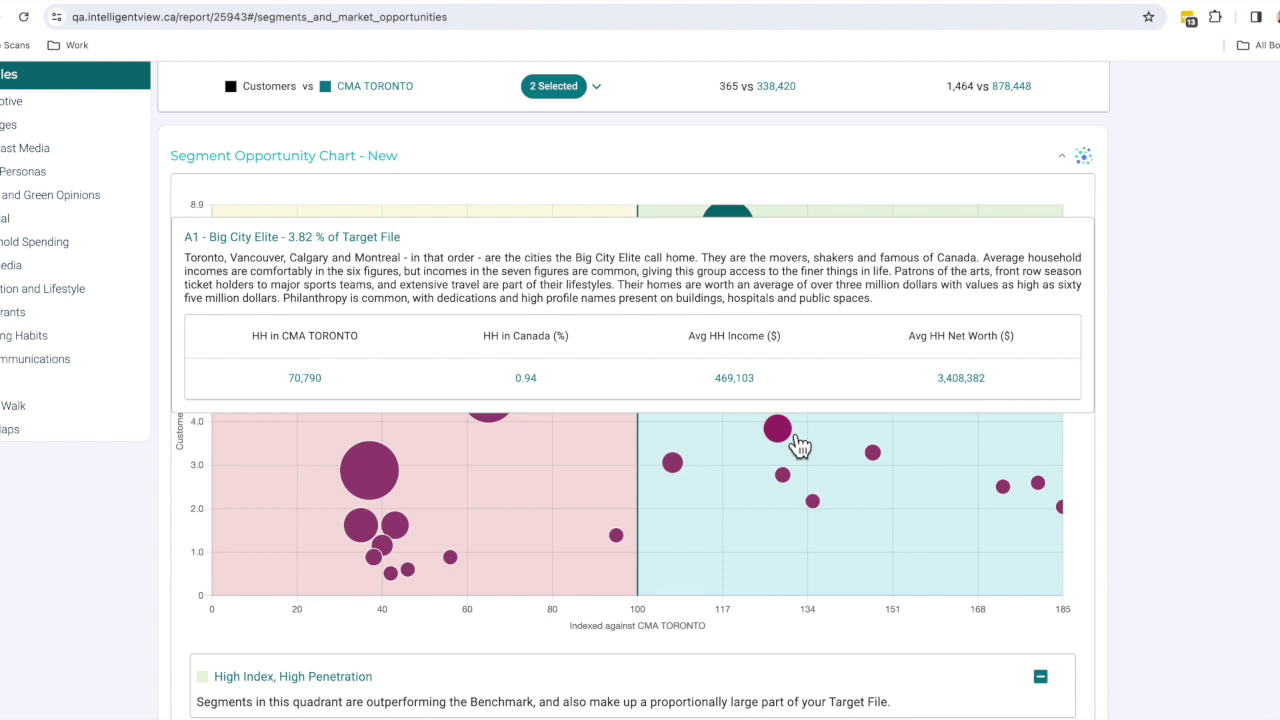
mouse_move(887, 465)
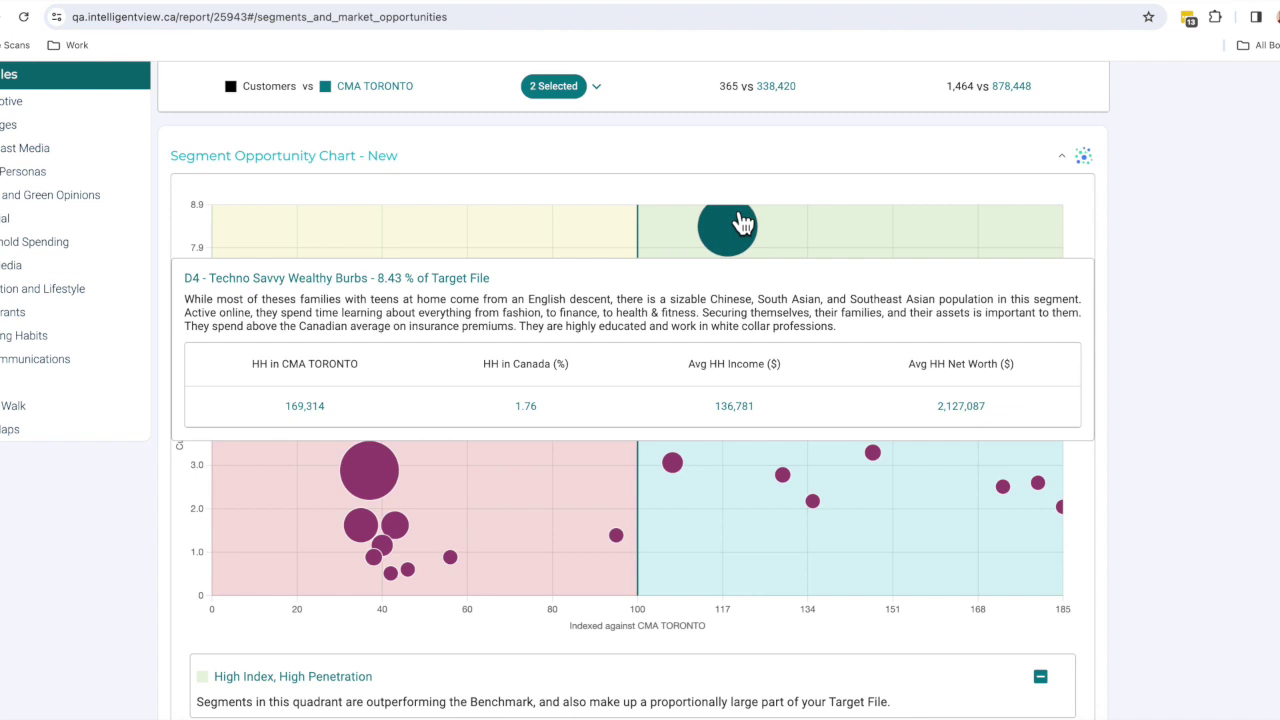
Step: Add the G4 - Established Melting Pot segment to the selection in the Segment Opportunity Chart
mouse_move(778, 313)
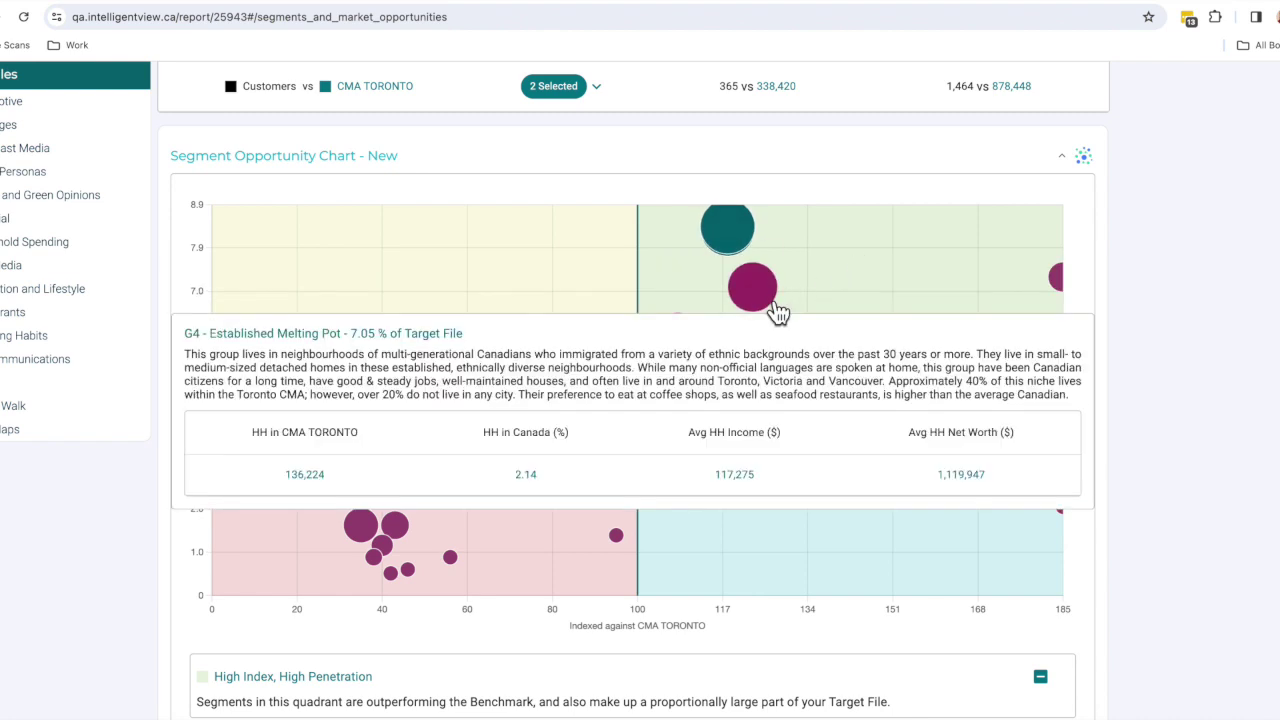
click(774, 304)
scroll(942, 336, up, 2)
Step: Extract the selected segments from the CMA Toronto benchmark as an audience named "CMA Toronto Grocery Customers High Penetration Segments"
click(1035, 184)
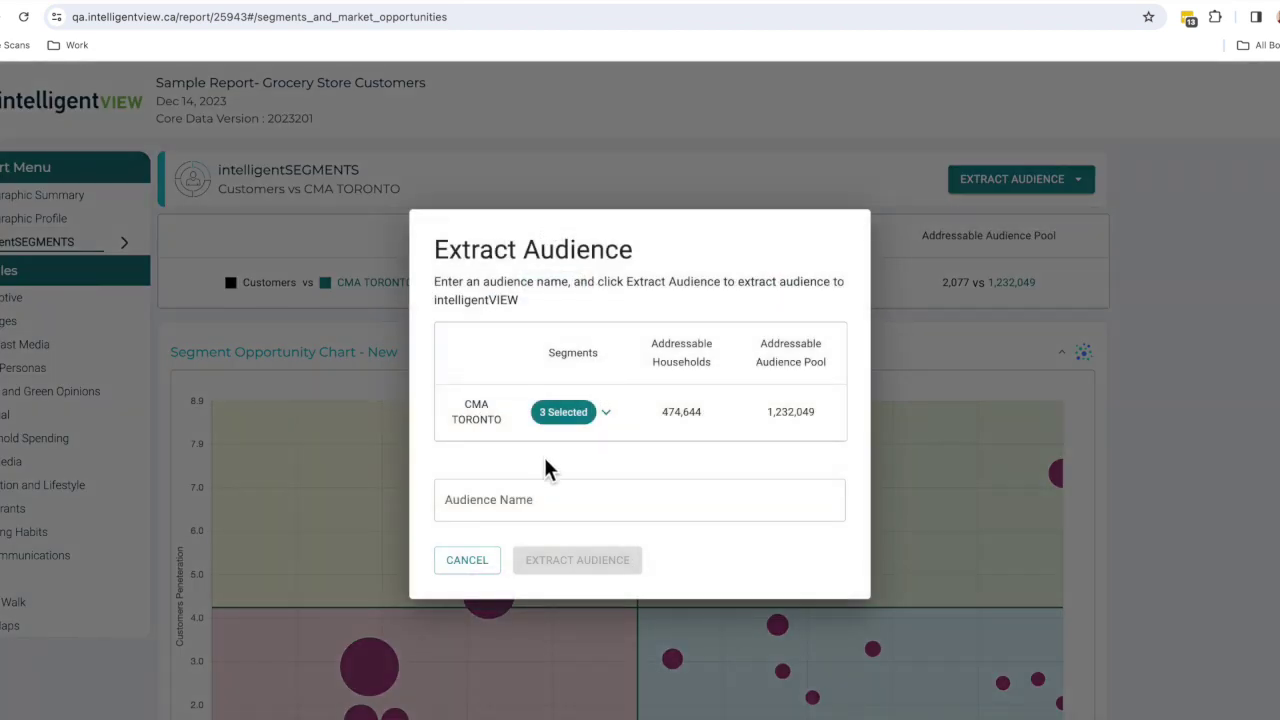
click(550, 497)
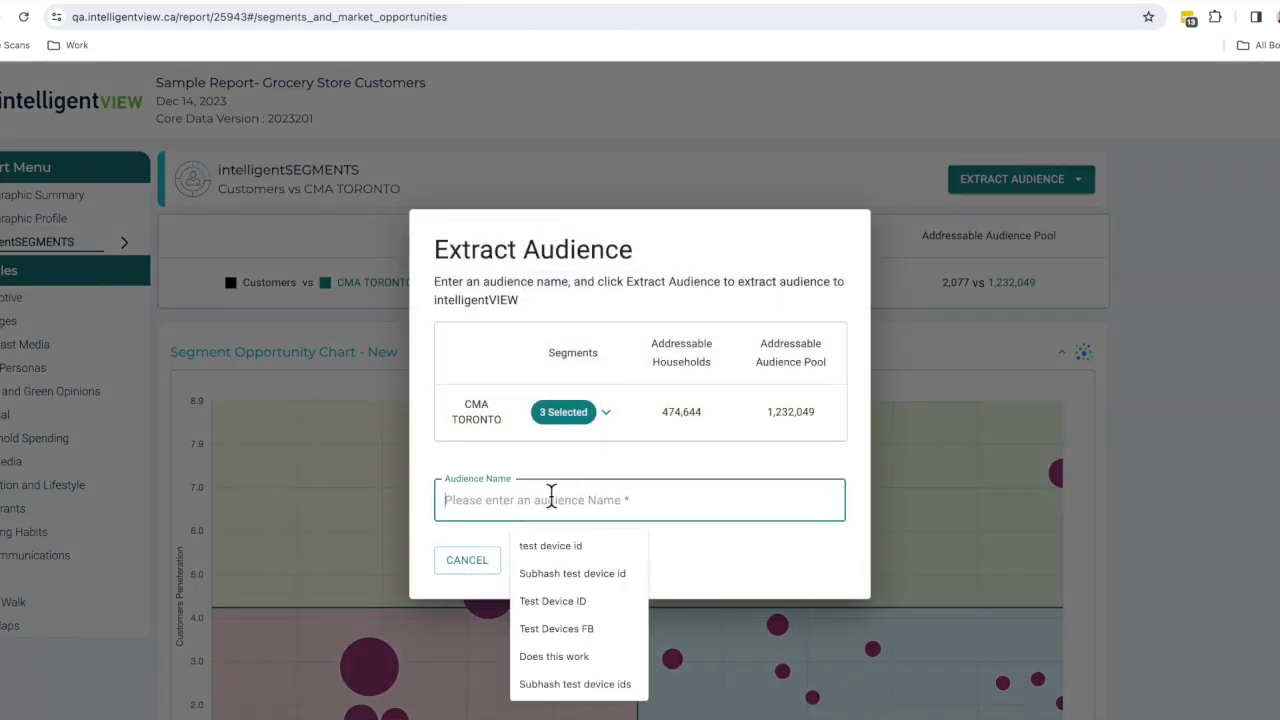
text(CMA Toro)
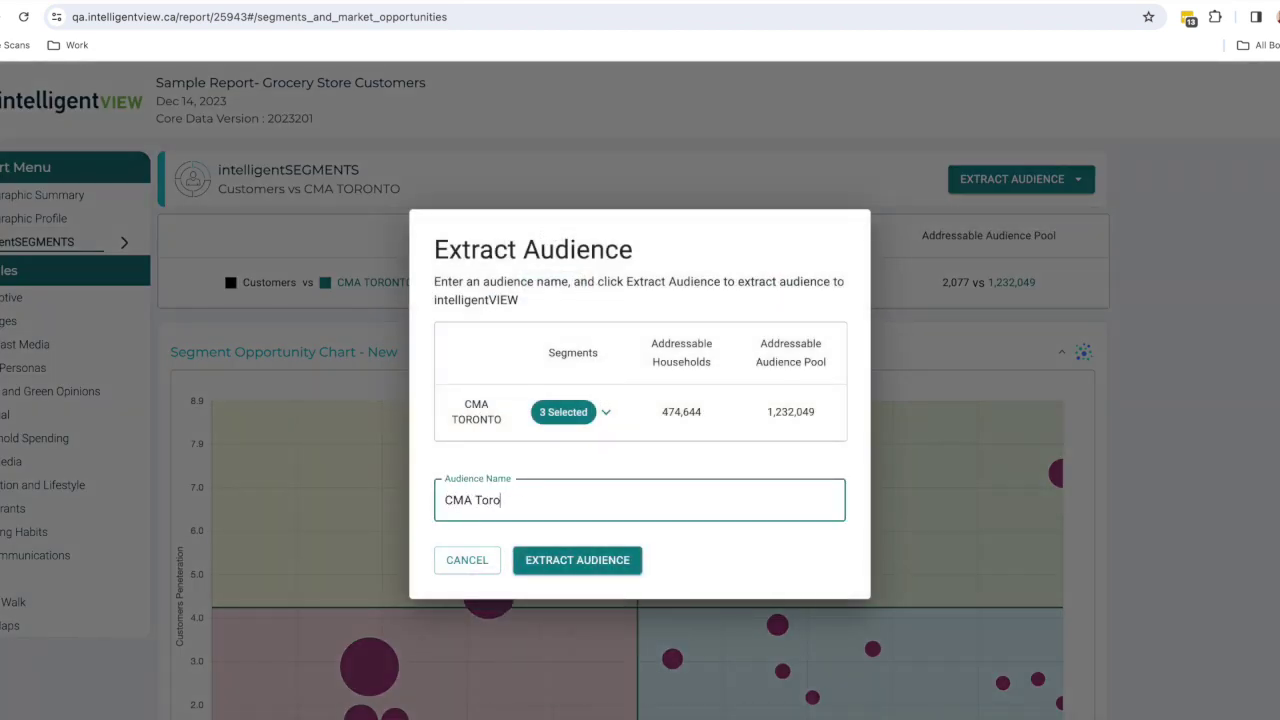
text(nto Grocery Customers High Pe)
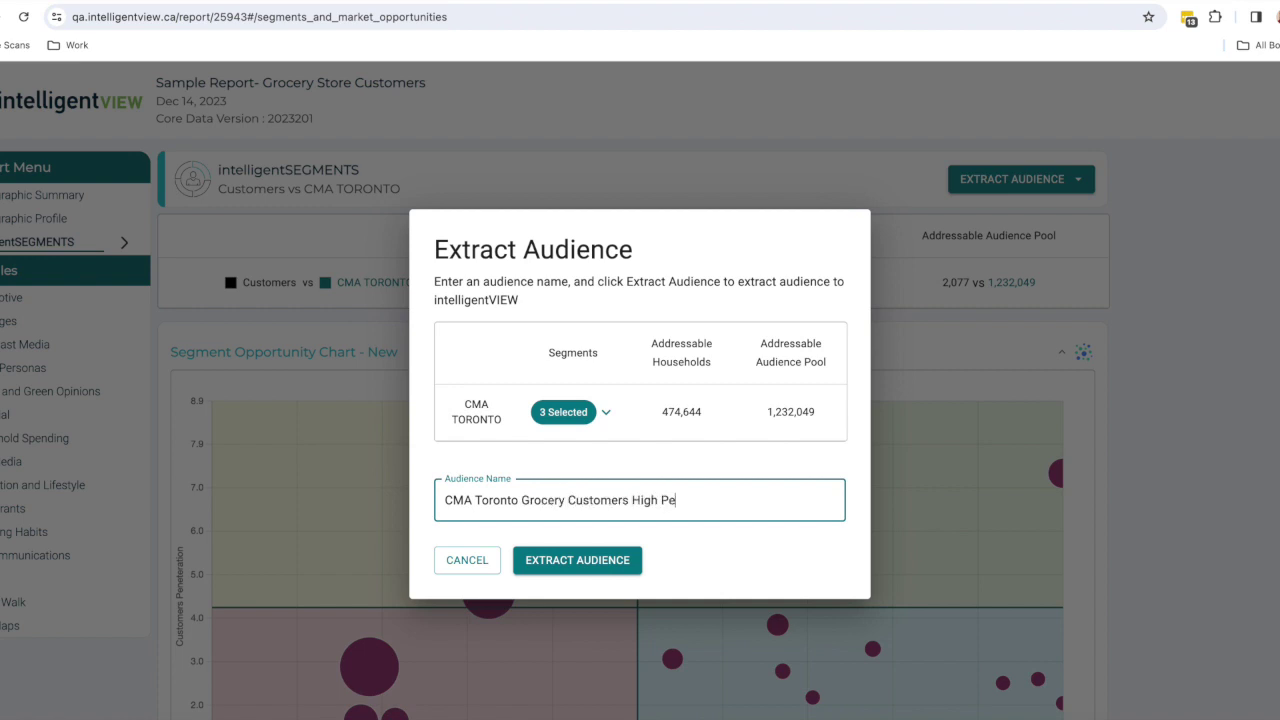
text(netration Segments)
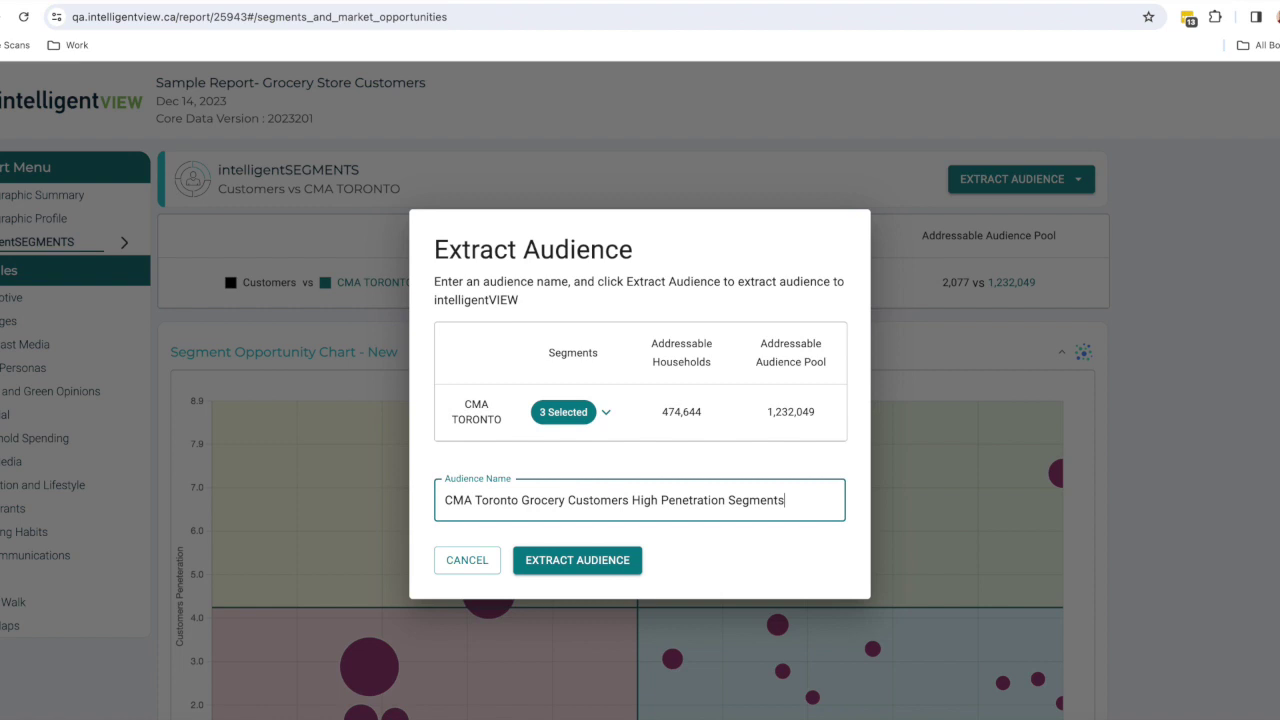
click(618, 561)
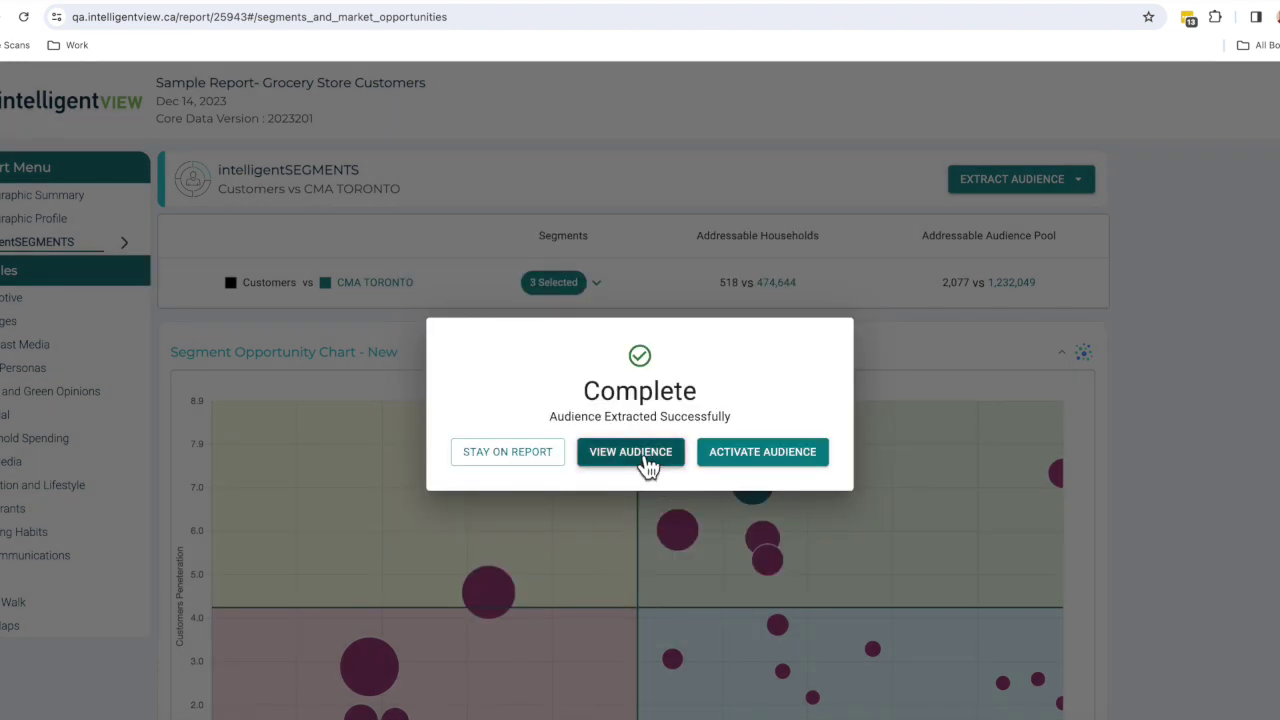
Step: View the new audience among the extracted audiences, check its available actions, and return to the grocery store customers report
click(645, 465)
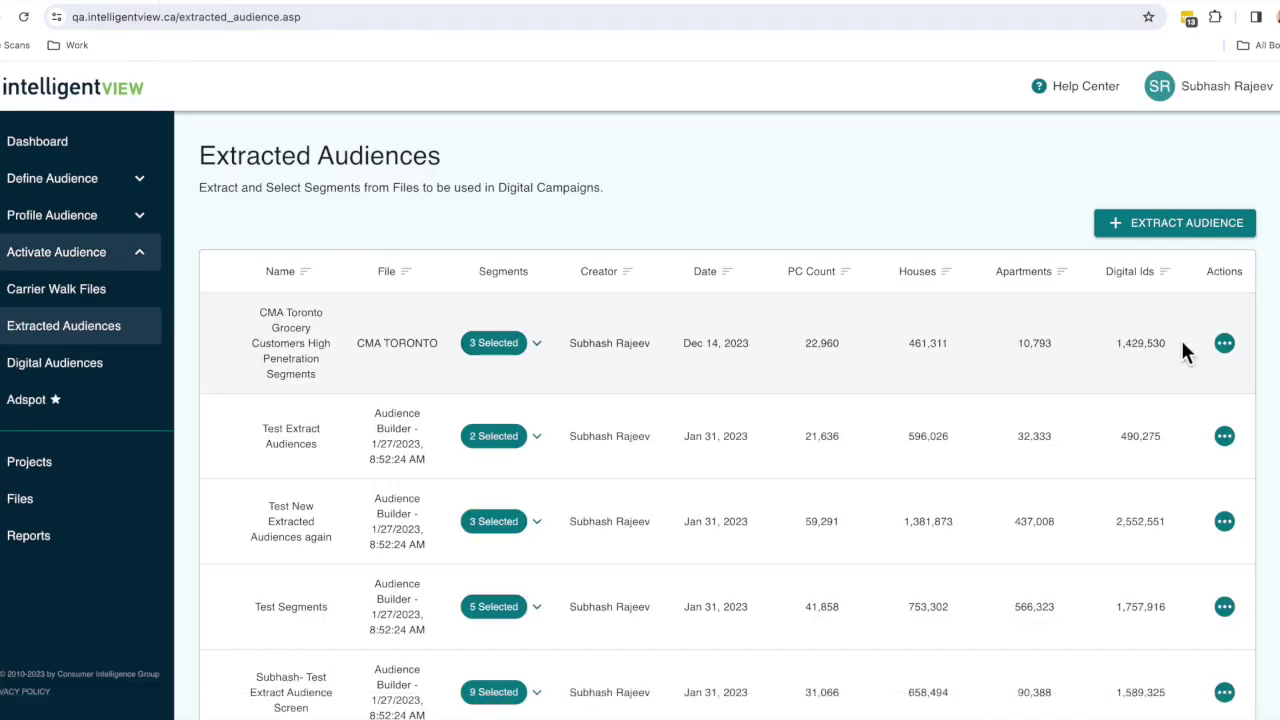
click(1226, 345)
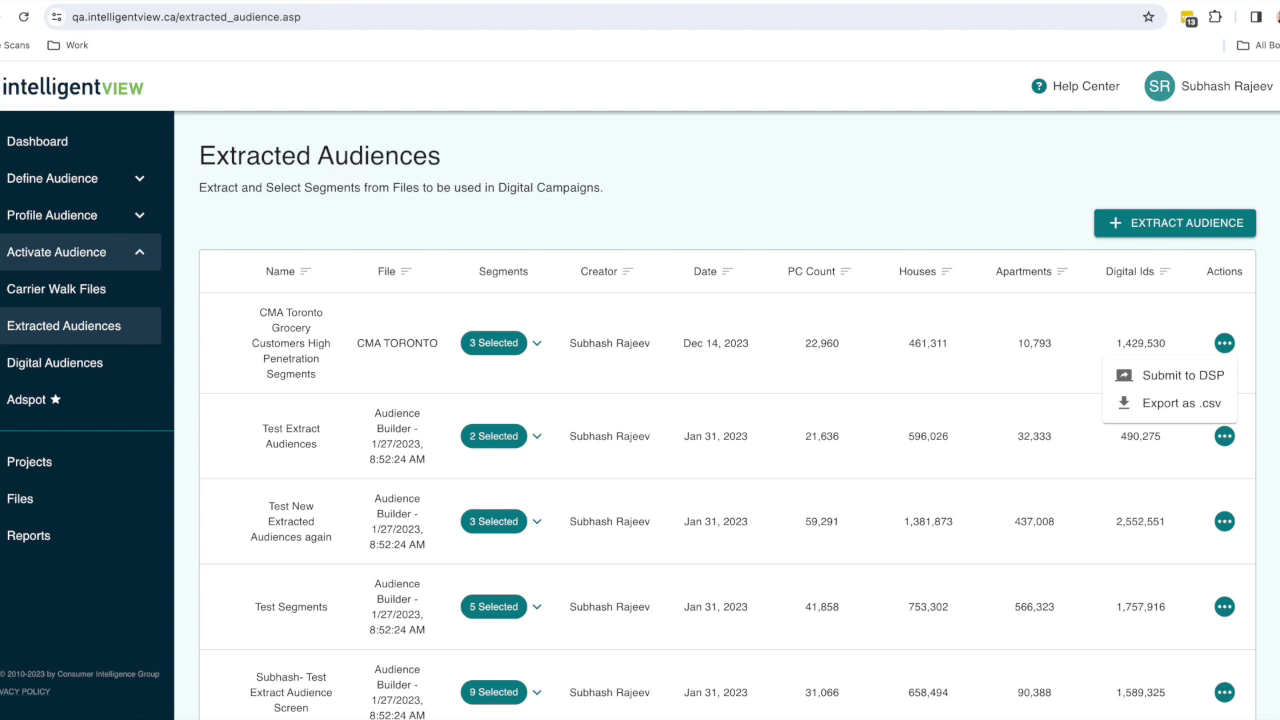
click(300, 3)
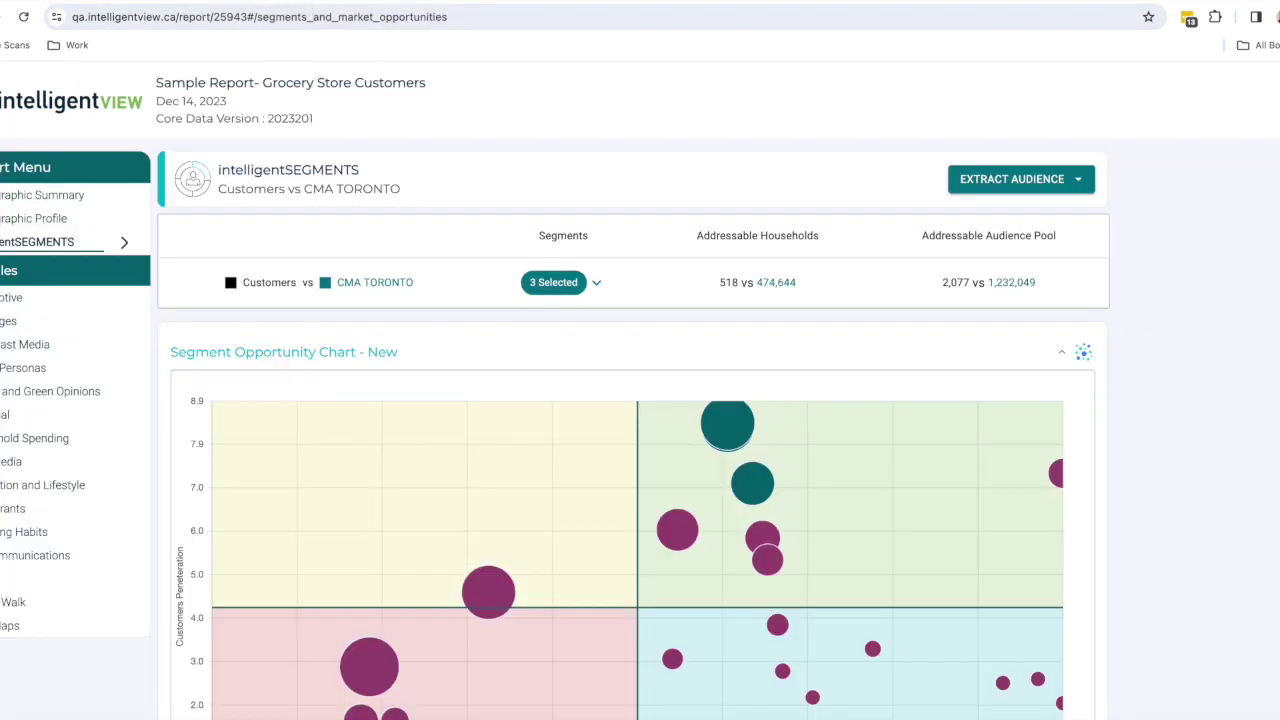